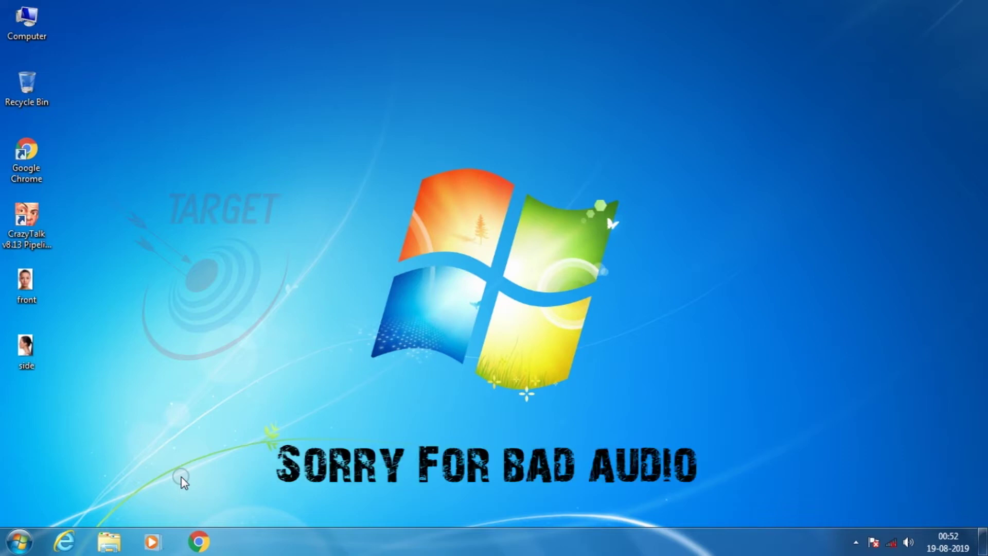
Step: Launch CrazyTalk 8 without signing up and start creating a new 3D actor
double_click(26, 219)
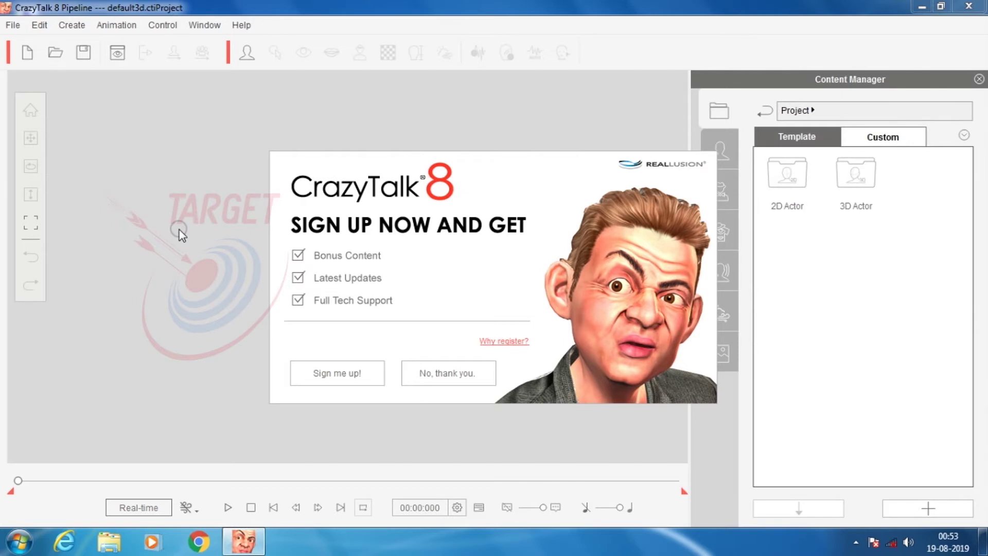
click(446, 375)
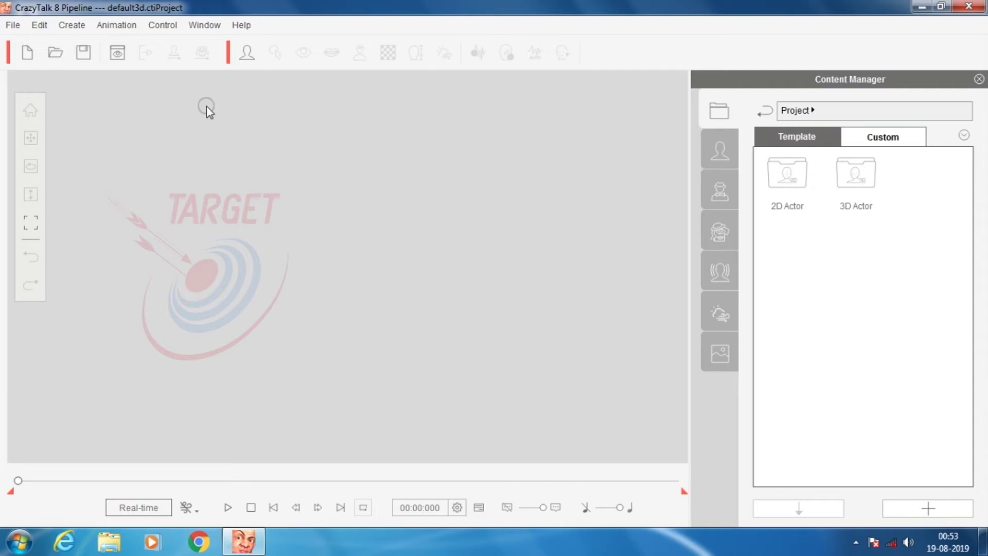
click(245, 57)
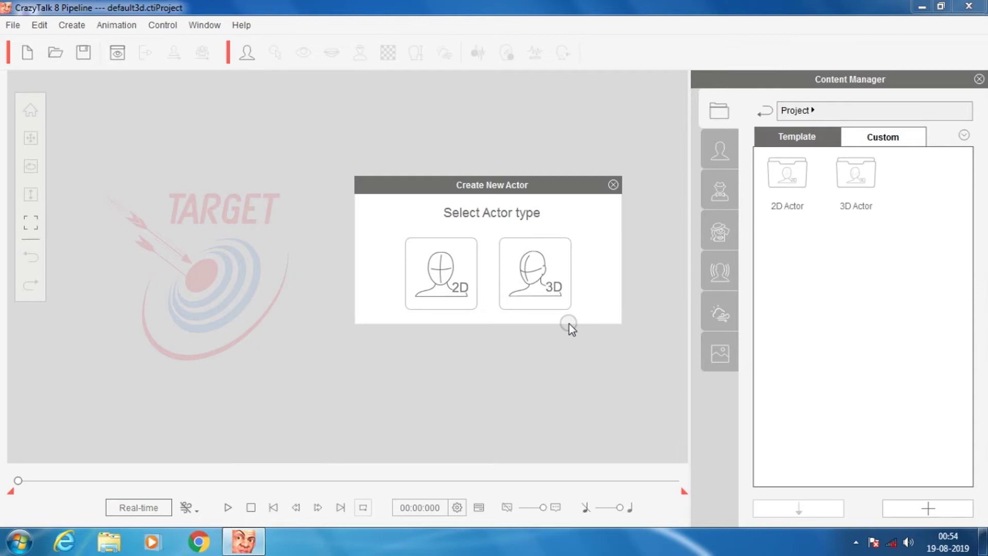
click(552, 283)
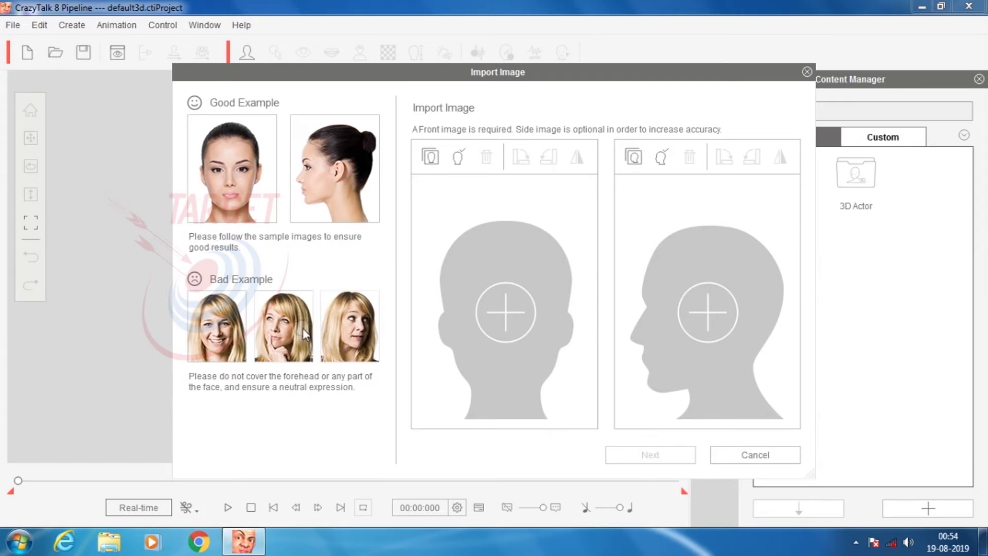
Step: Import the desktop images "front" as the front view and "side" as the side view, and proceed to front image editing
click(510, 309)
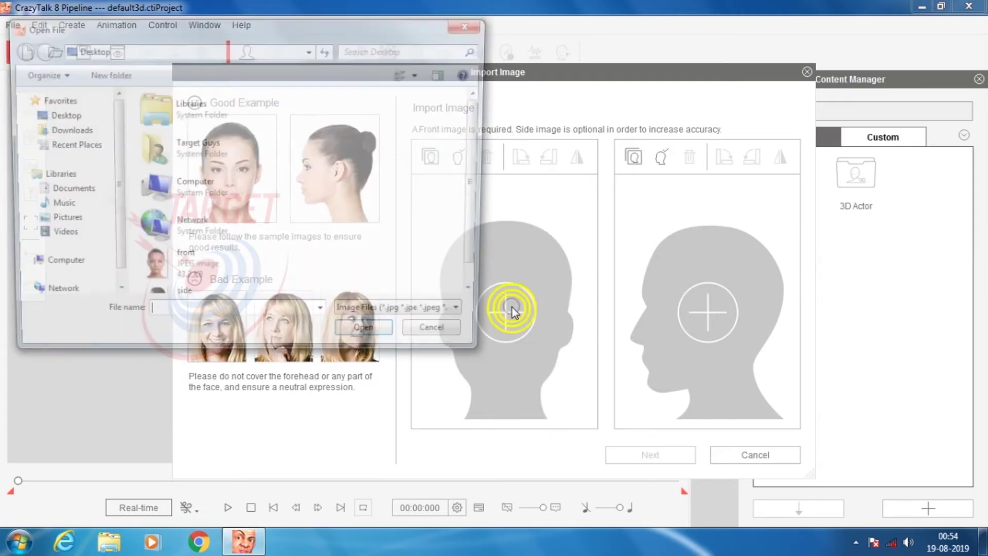
double_click(211, 278)
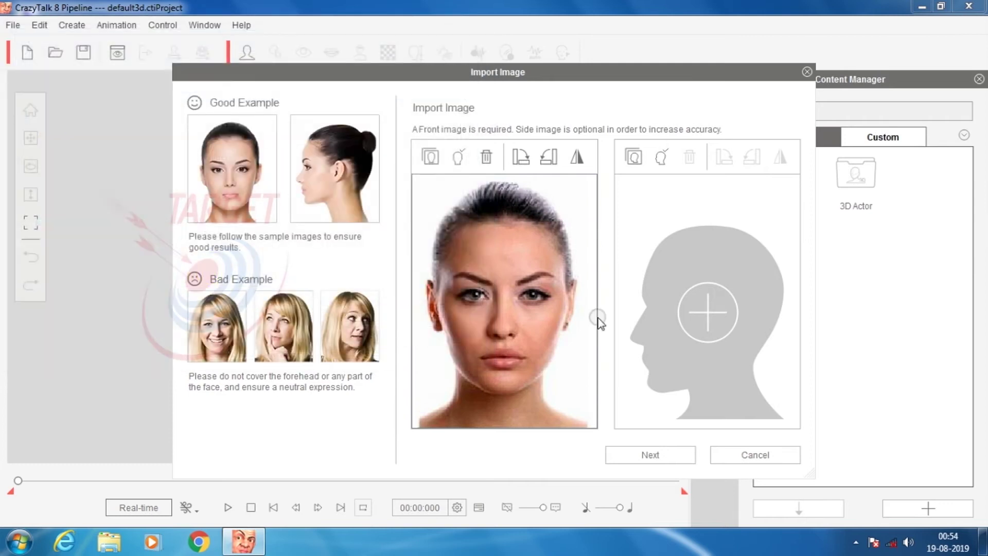
click(713, 315)
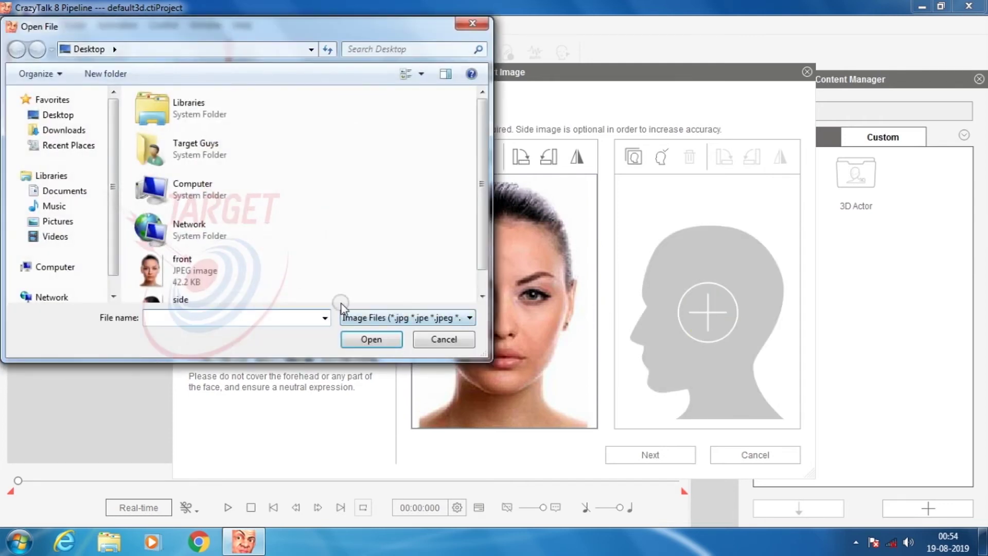
click(197, 298)
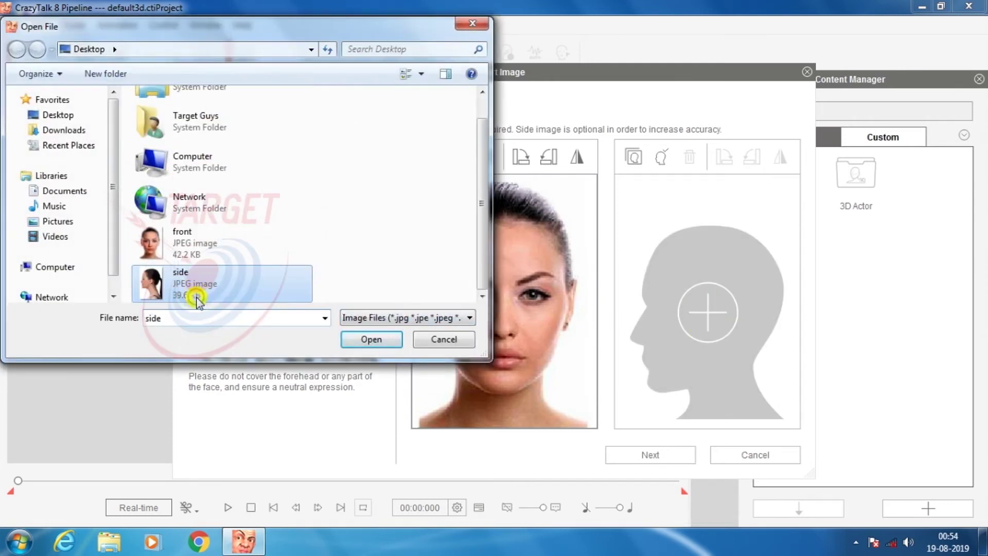
click(372, 340)
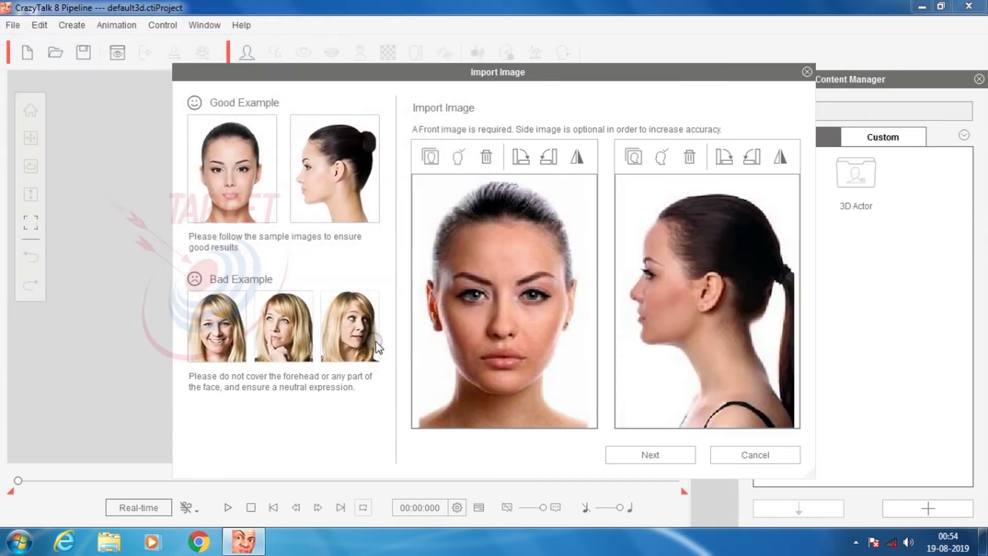
click(651, 455)
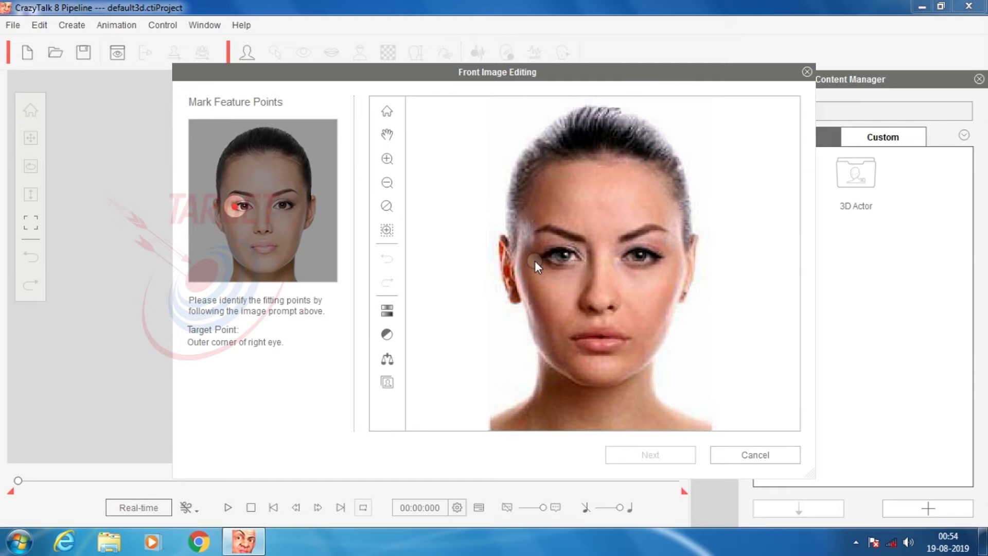
Step: Mark the outer and inner corners of the right and left eyes on the front image
scroll(545, 258, up, 4)
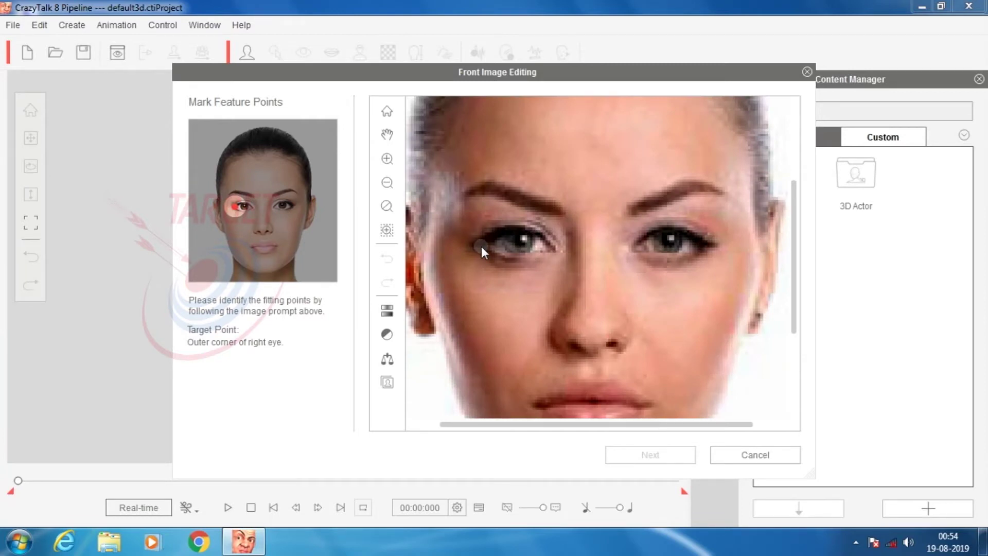
click(480, 246)
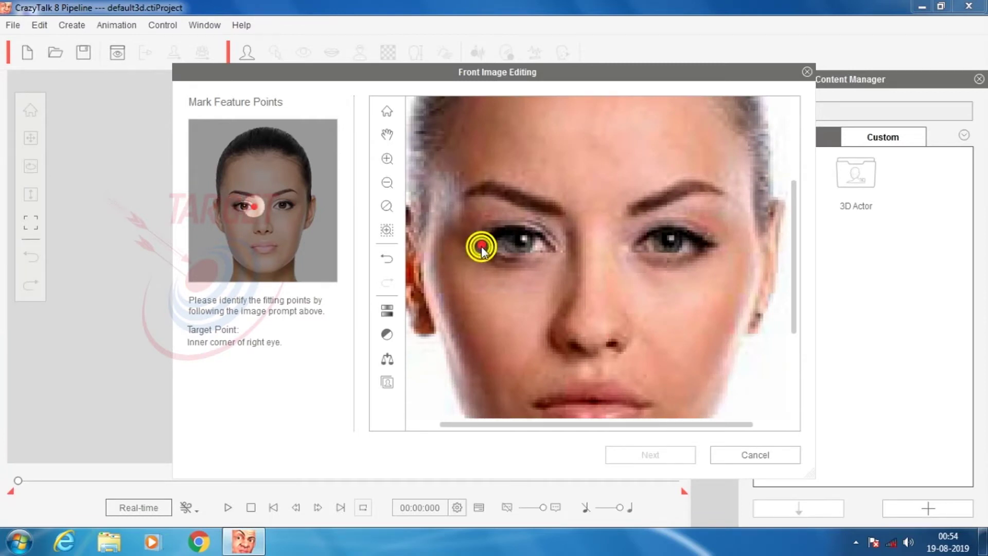
click(550, 250)
click(631, 247)
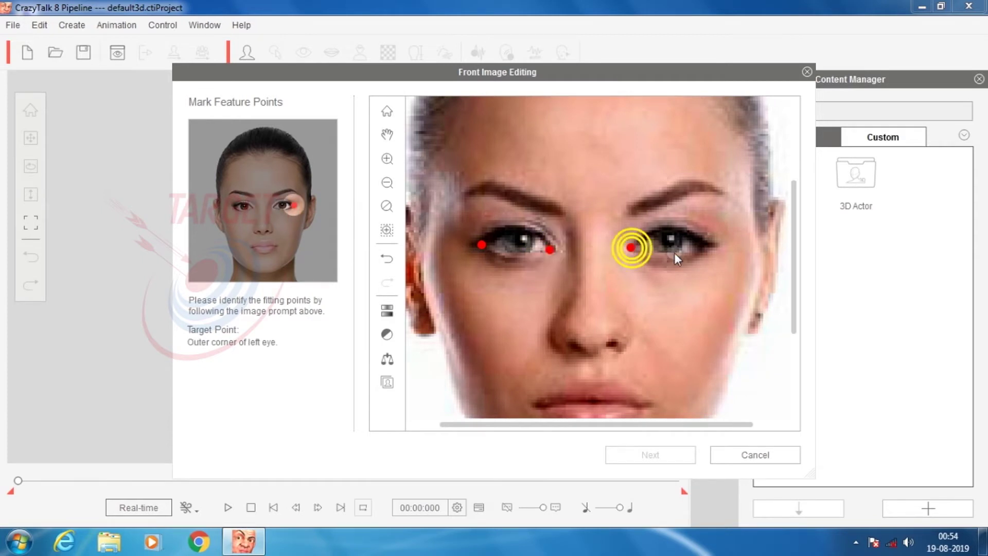
click(707, 245)
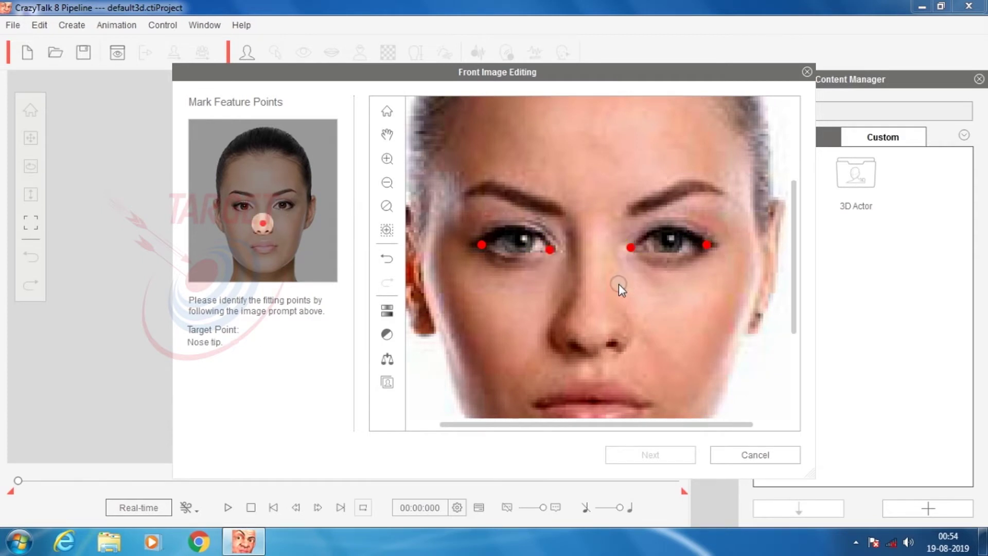
Step: Mark the nose tip and the right corner, center and left corner of the mouth on the front image
click(590, 319)
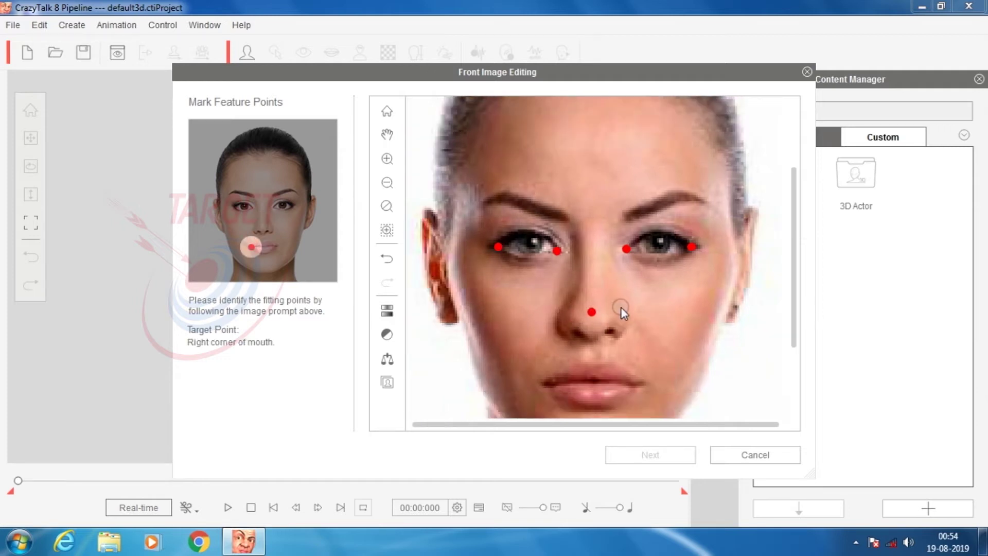
click(545, 385)
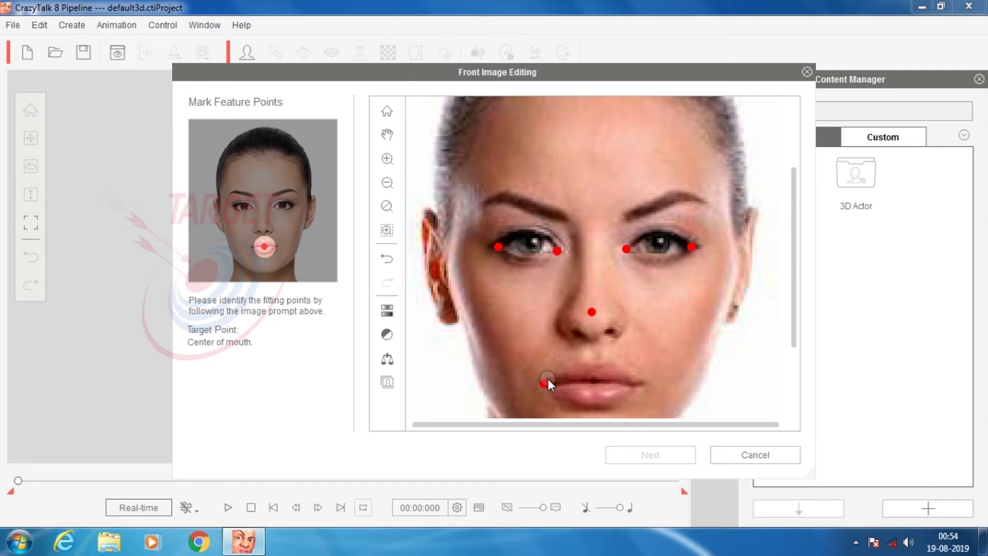
key(space)
drag(596, 359, 565, 236)
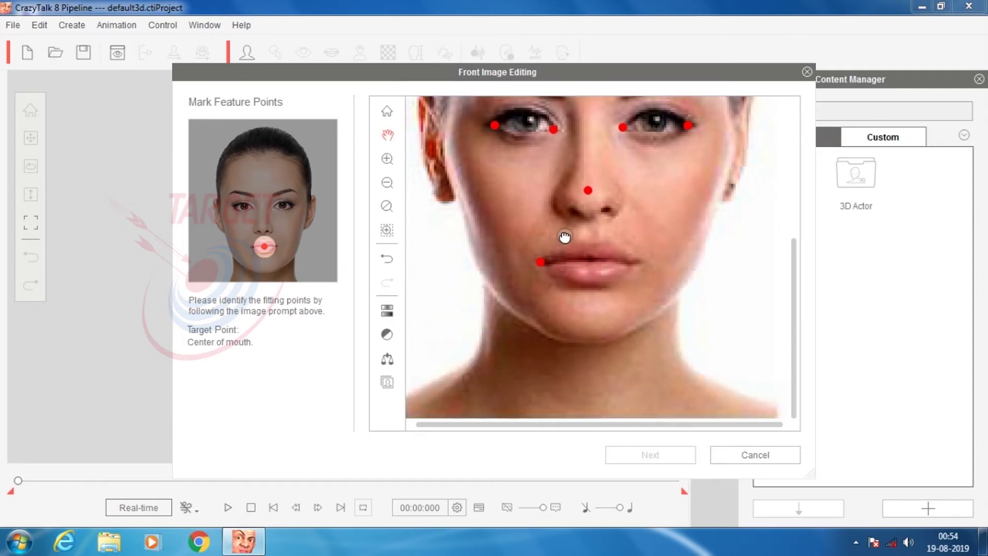
click(588, 258)
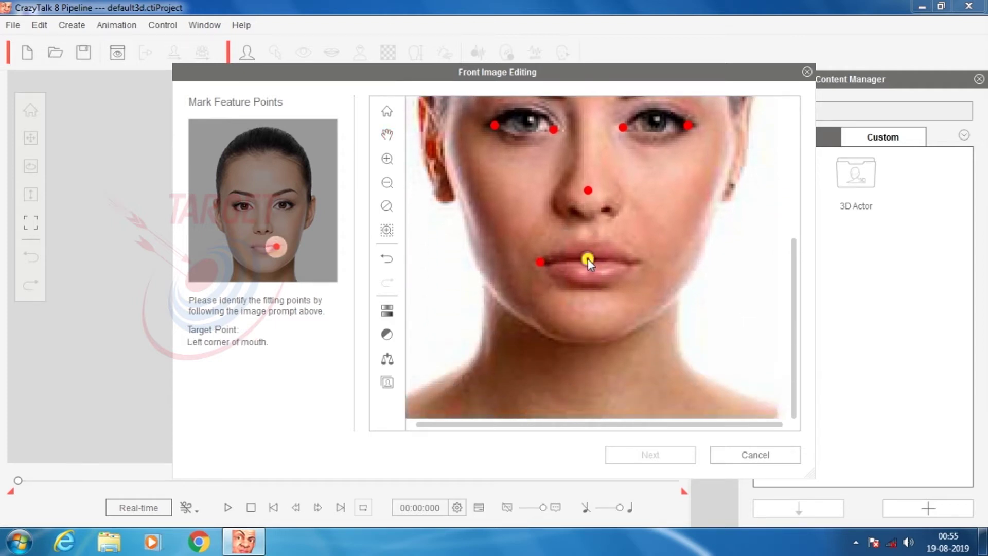
click(638, 264)
Step: Mark the outer edge of the right cheek and the right edge of the jaw on the front image
key(space)
drag(497, 188, 535, 280)
scroll(444, 237, up, 3)
key(space)
drag(443, 236, 576, 281)
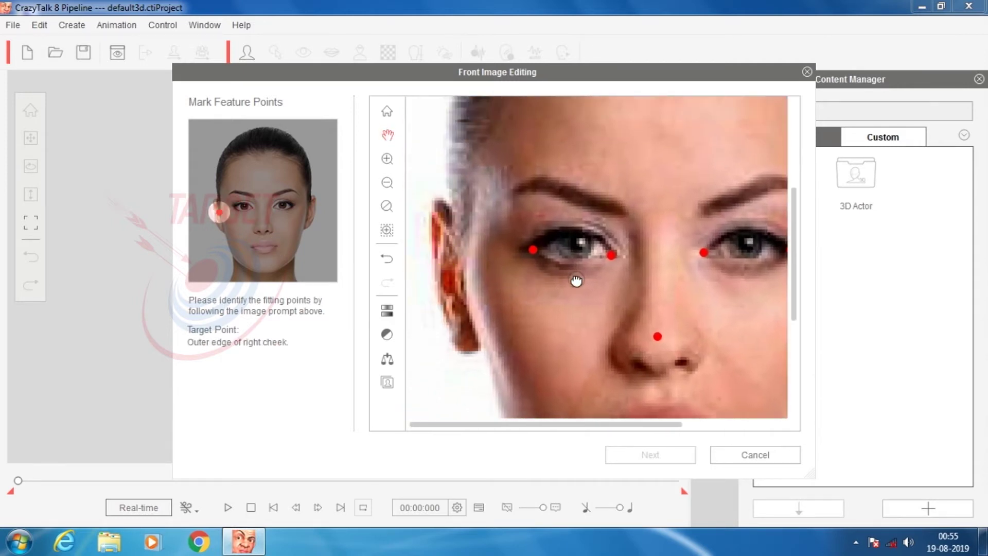
click(467, 270)
key(space)
drag(556, 283, 505, 170)
drag(518, 234, 531, 229)
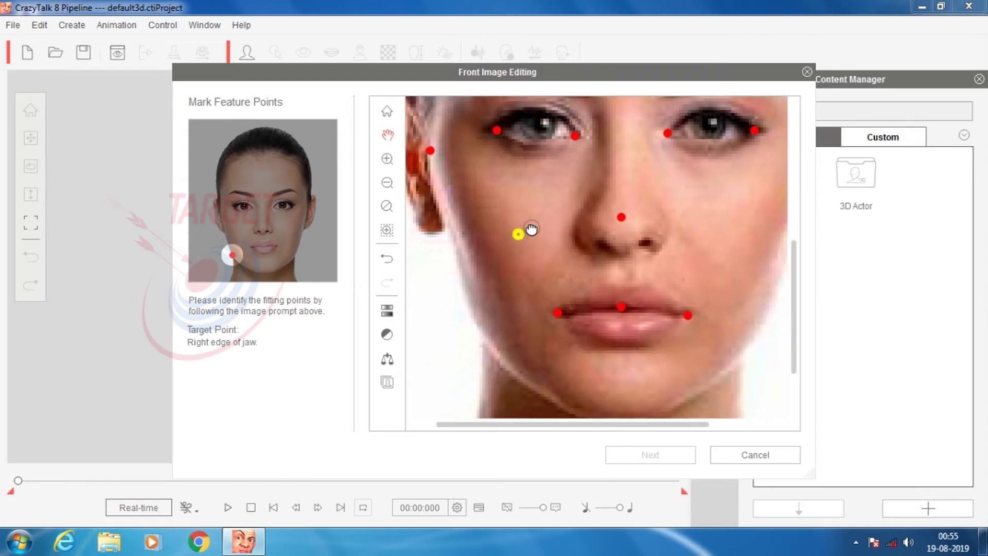
click(480, 330)
Step: Mark the lower edge of the chin and the left edge of the jaw on the front image
key(space)
drag(563, 326, 533, 263)
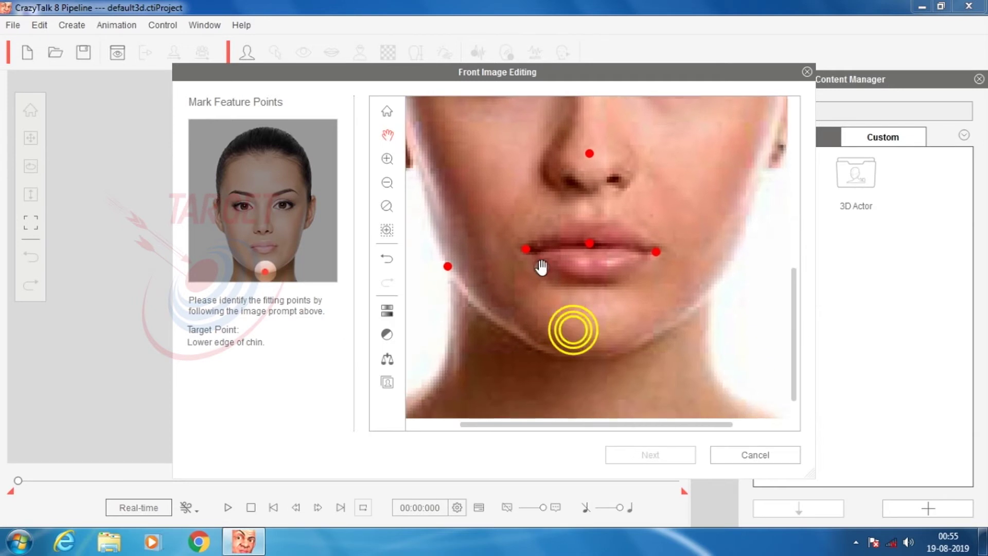
click(591, 356)
key(space)
drag(692, 333, 624, 346)
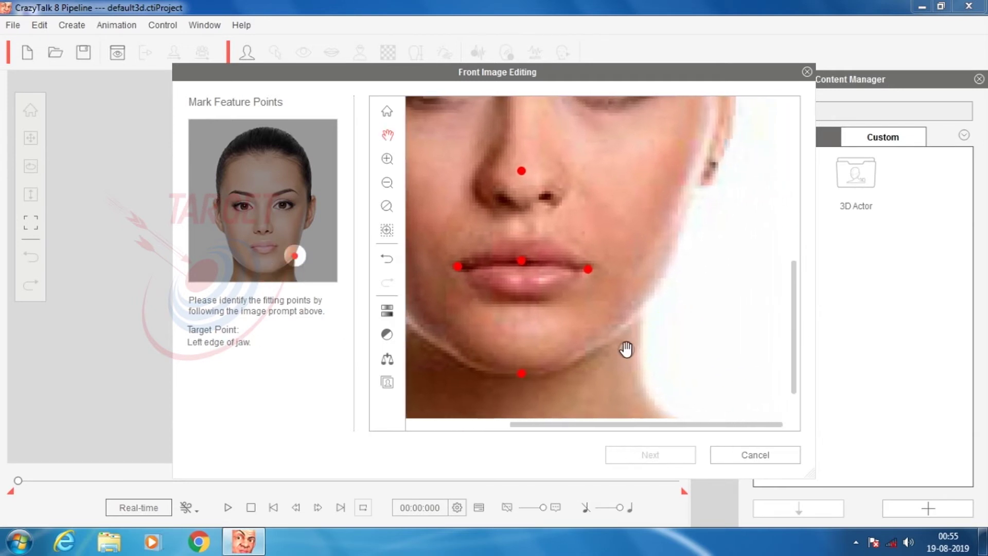
click(640, 310)
Step: Mark the outer edge of the left cheek and the top of the skull, and proceed to side image editing
key(space)
drag(657, 280, 655, 360)
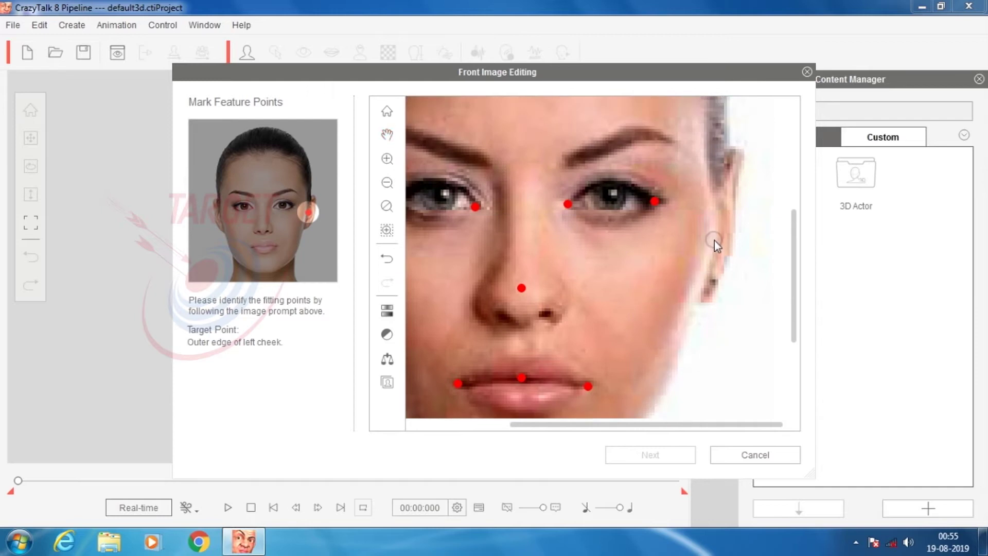
click(718, 235)
key(space)
drag(691, 240, 628, 287)
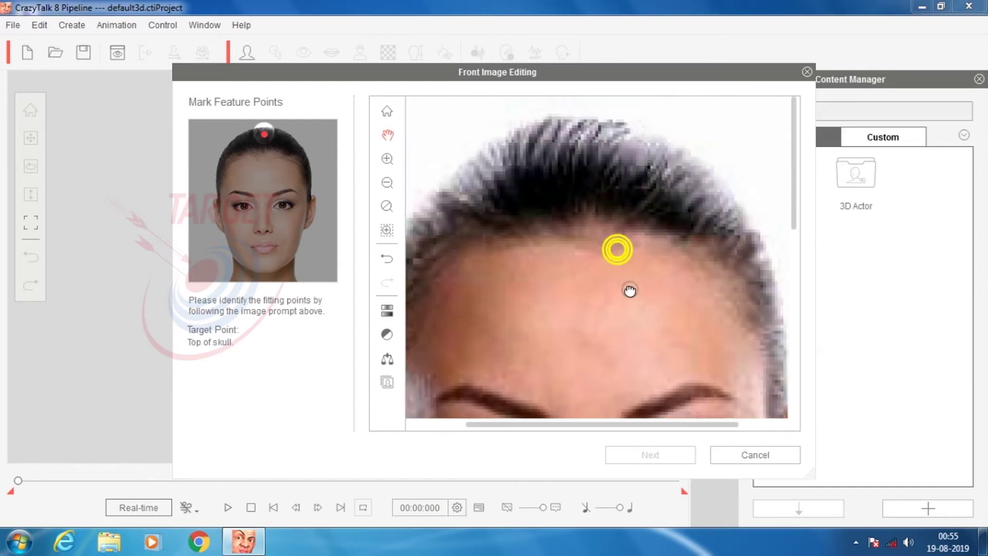
click(584, 132)
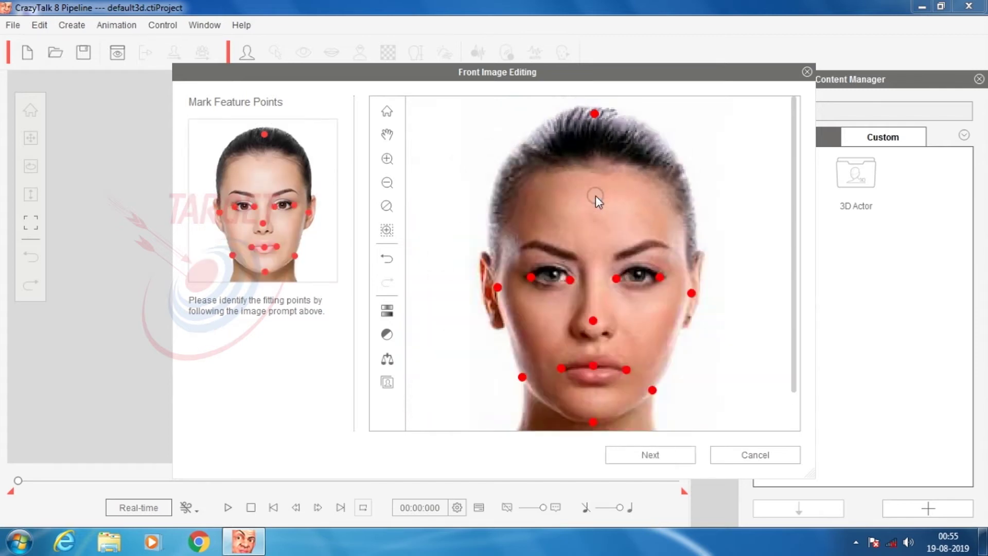
scroll(604, 265, up, 2)
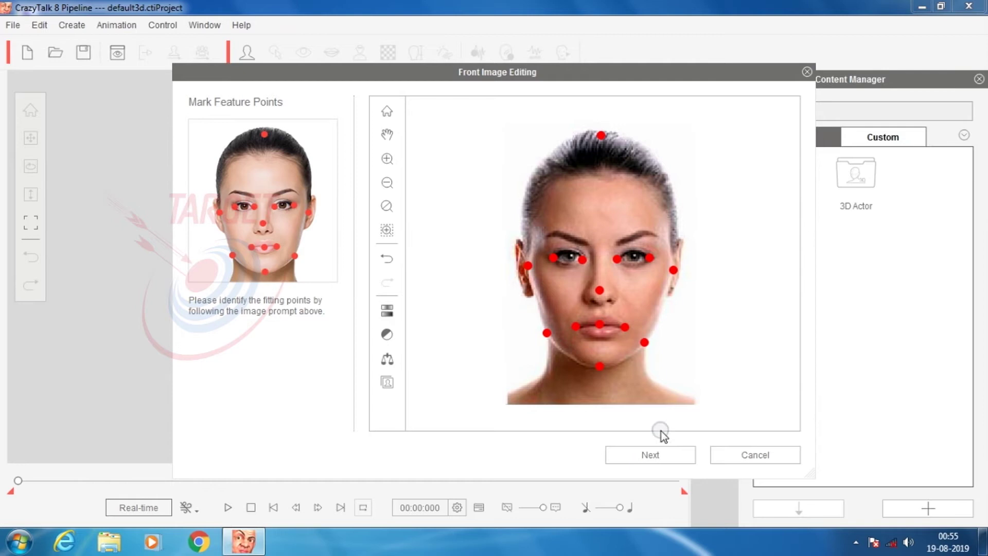
click(660, 452)
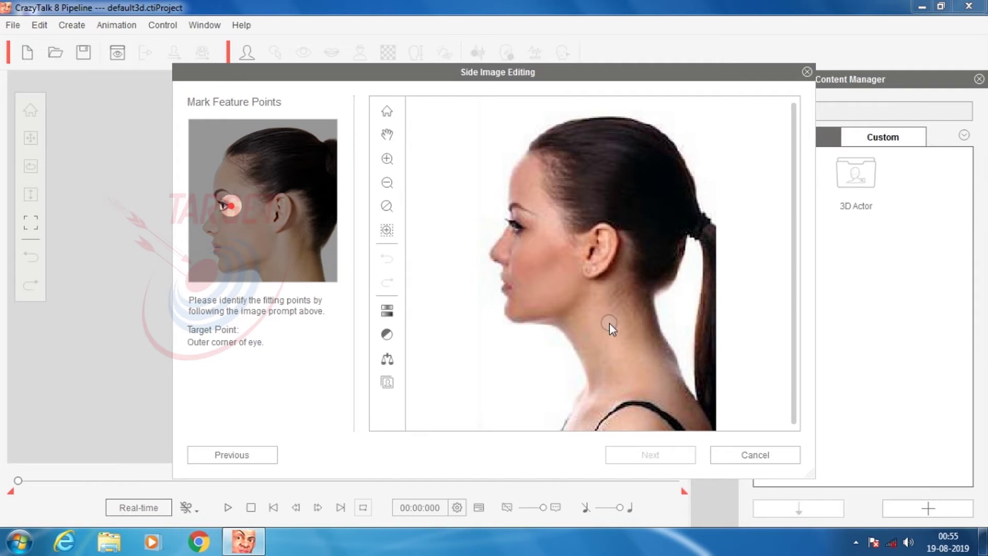
Step: Mark the outer corner of the eye and the nose root on the side image, undoing the misplaced first point
scroll(513, 229, up, 4)
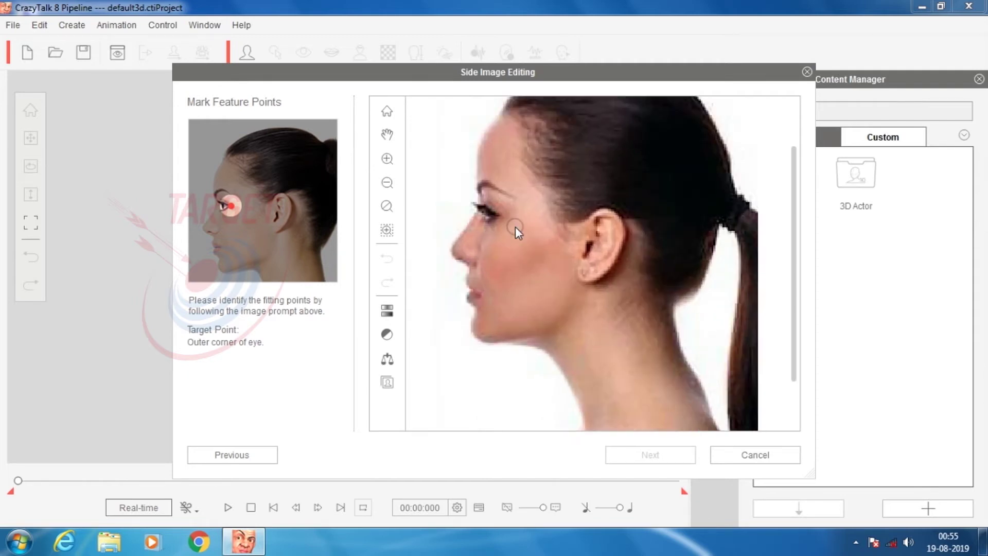
scroll(482, 206, up, 2)
click(479, 198)
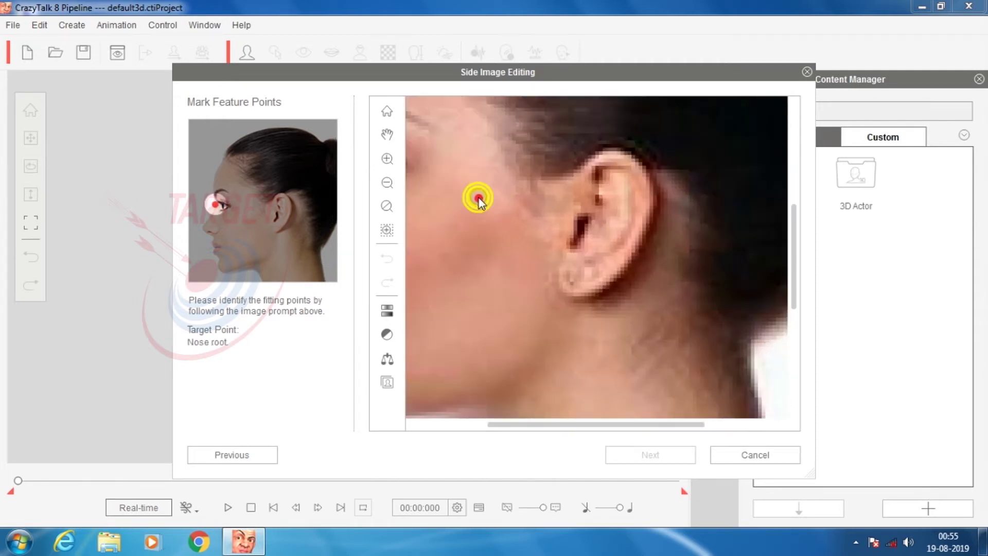
key(ctrl+z)
right_drag(471, 200, 569, 276)
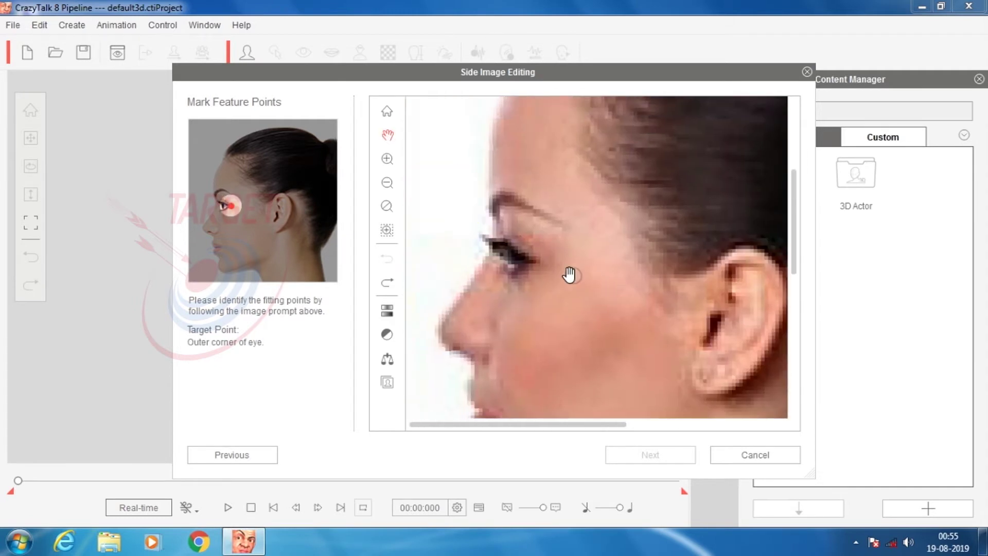
click(528, 264)
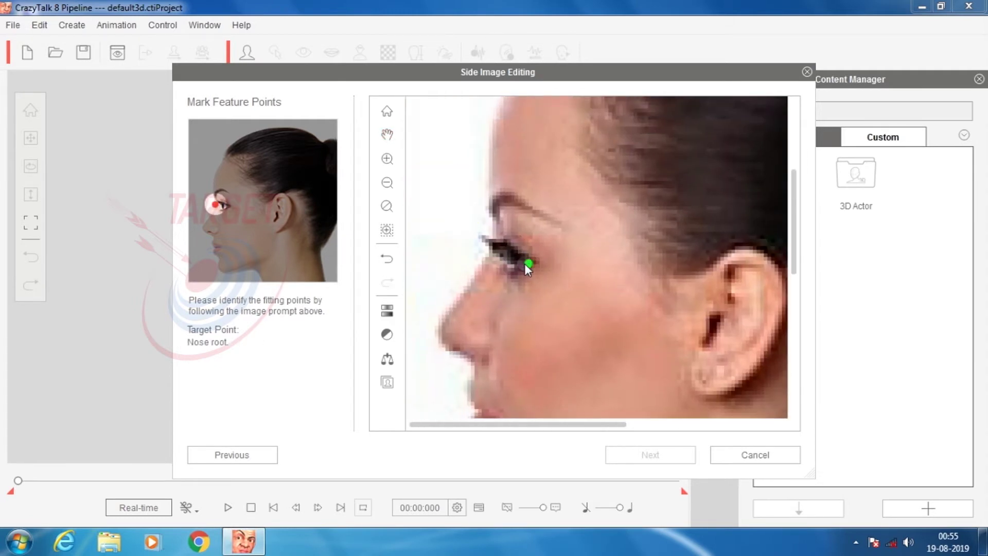
click(487, 257)
Step: Mark the nose tip and the subnasale point beneath the nose on the side image
right_drag(479, 280, 558, 238)
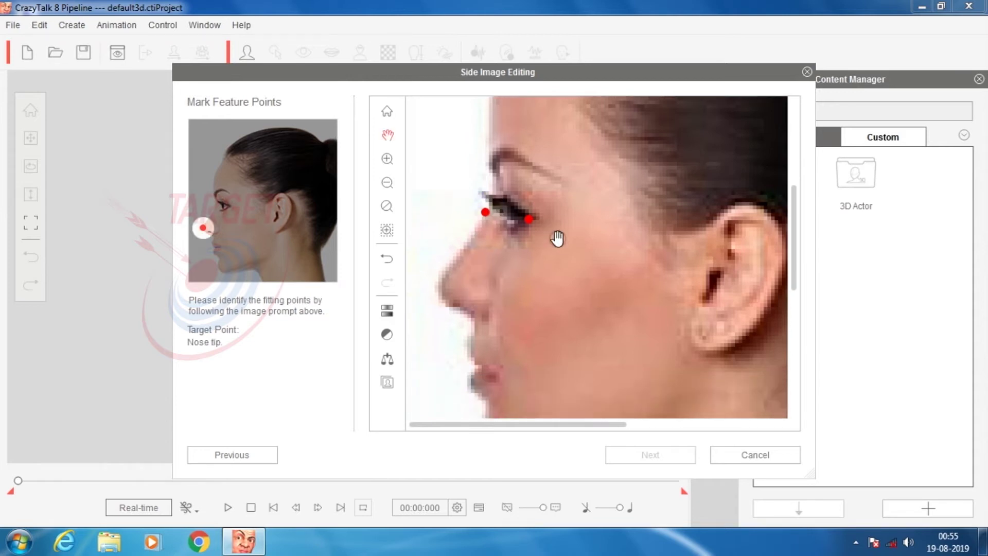
click(437, 291)
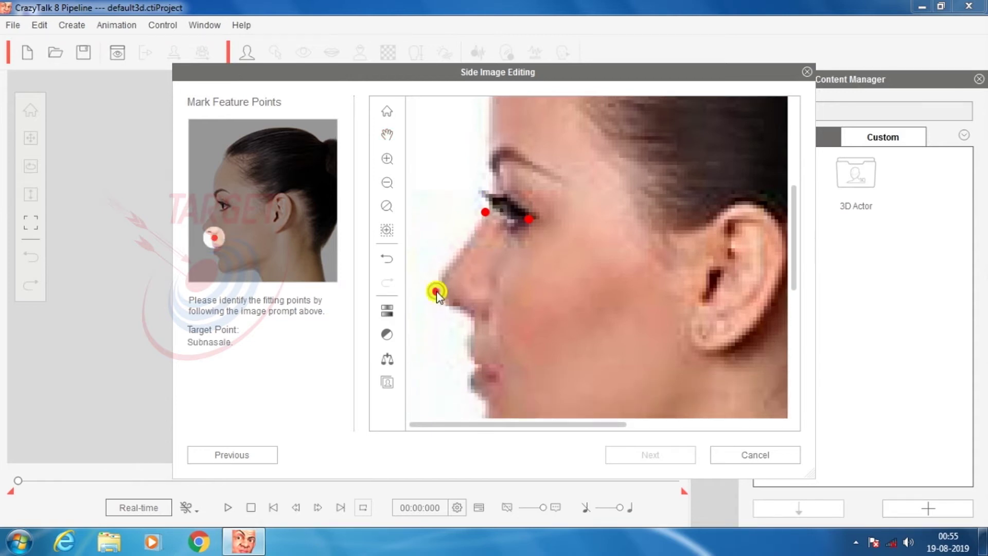
click(476, 323)
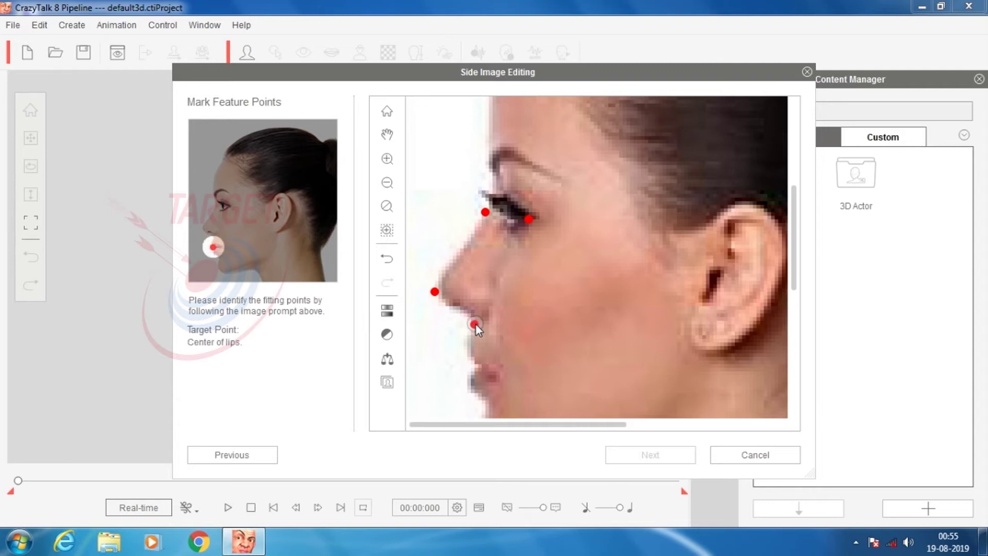
Step: Mark the center of the lips and the corner of the mouth on the side image
right_drag(503, 331, 516, 245)
click(480, 302)
click(495, 239)
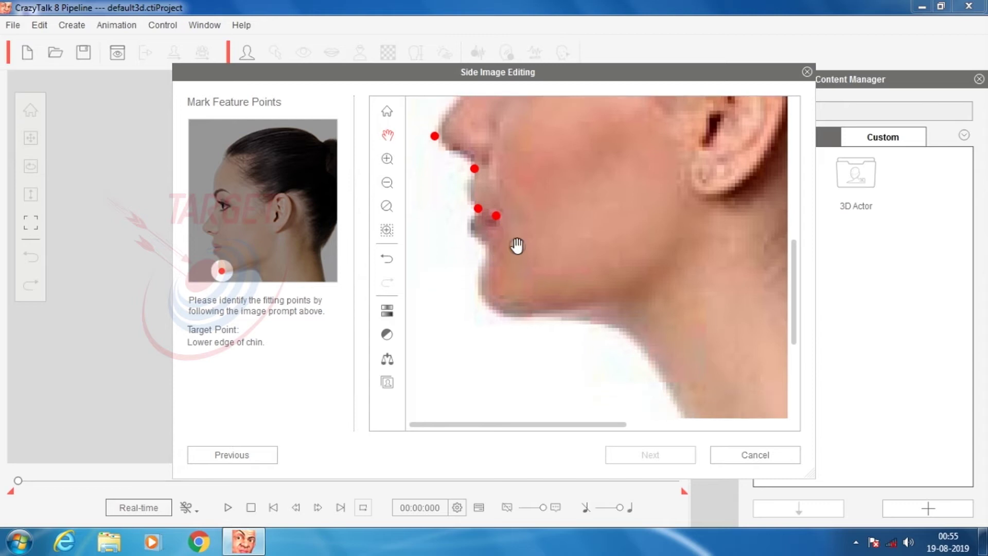
Step: Mark the lower edge of the chin and the tragus of the ear on the side image
click(499, 316)
right_drag(580, 286, 502, 374)
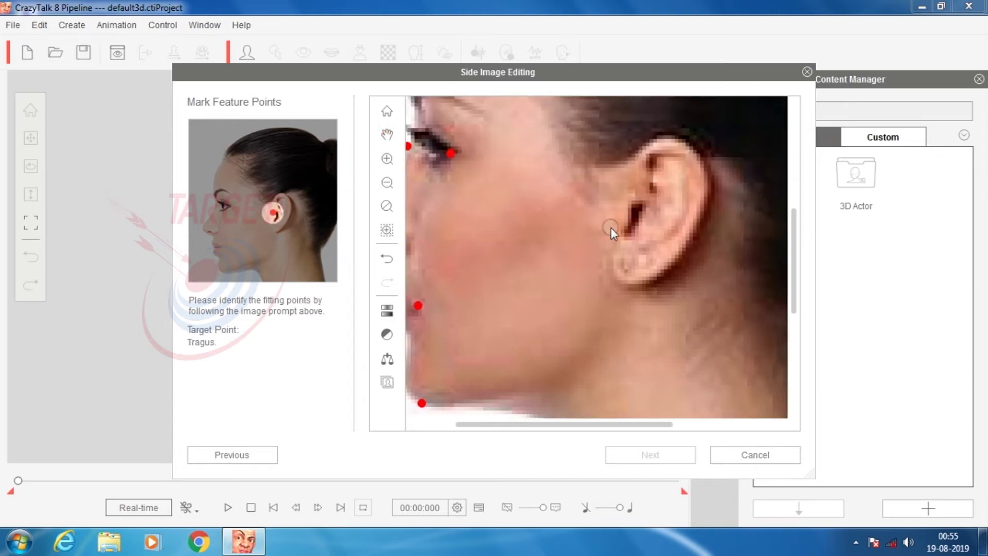
click(616, 206)
Step: Mark the top of the skull on the side image
right_drag(592, 239, 590, 356)
right_drag(598, 196, 600, 303)
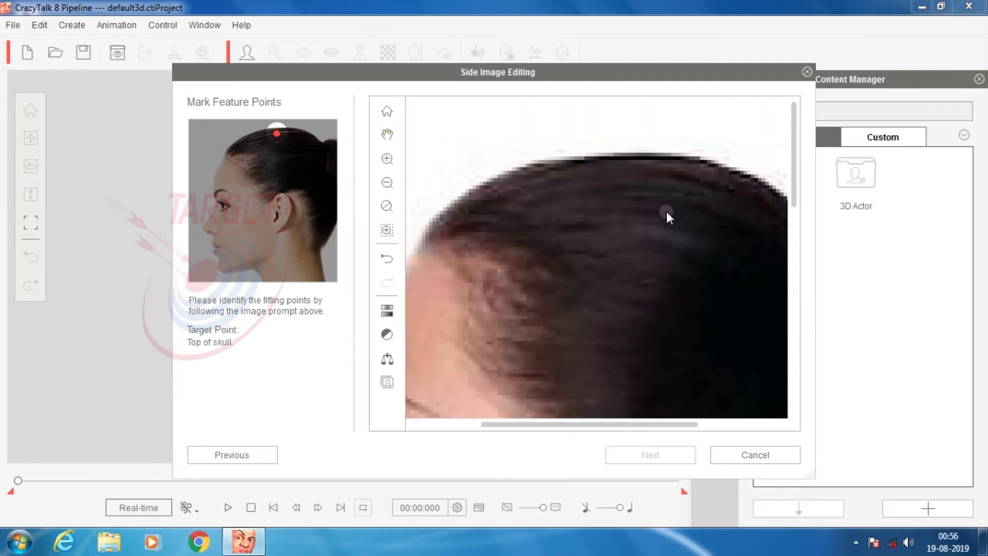
click(642, 164)
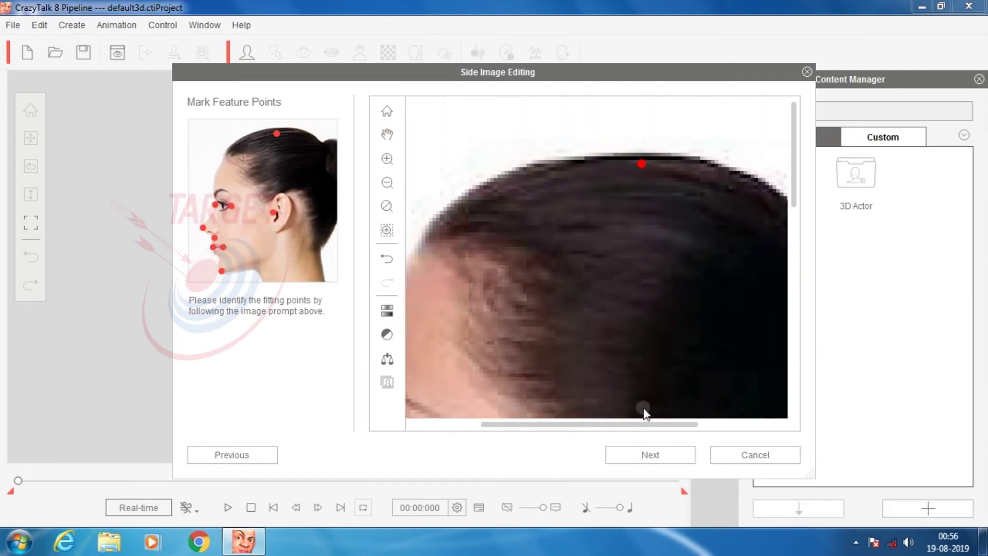
scroll(607, 300, down, 5)
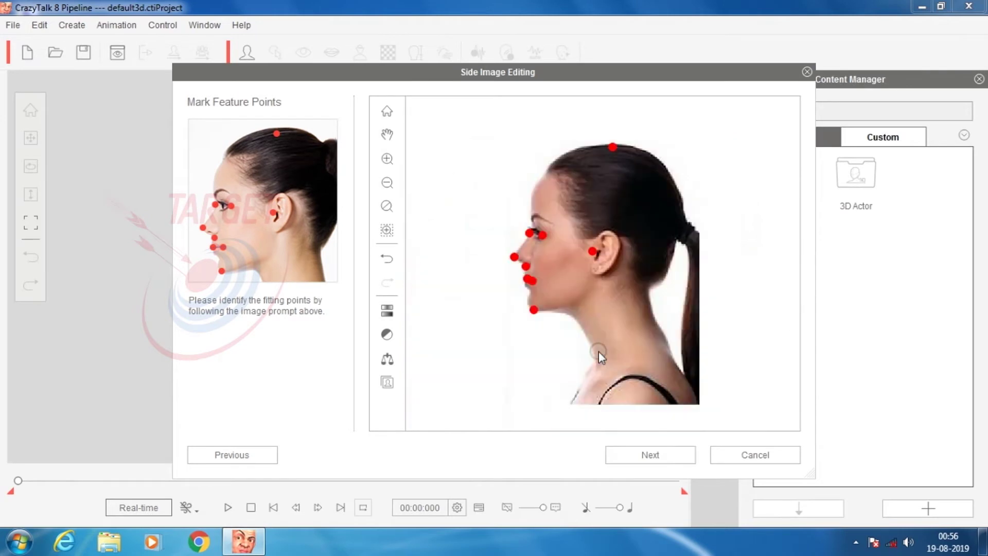
Step: Finish side image editing, choose the Female head shape for the 3D face profile, and continue to front fitting
click(636, 457)
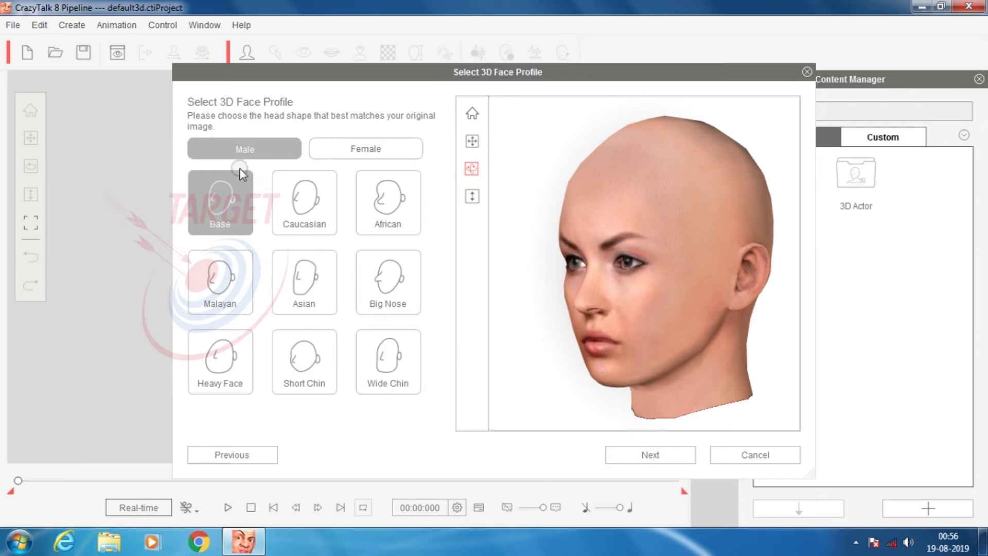
click(365, 151)
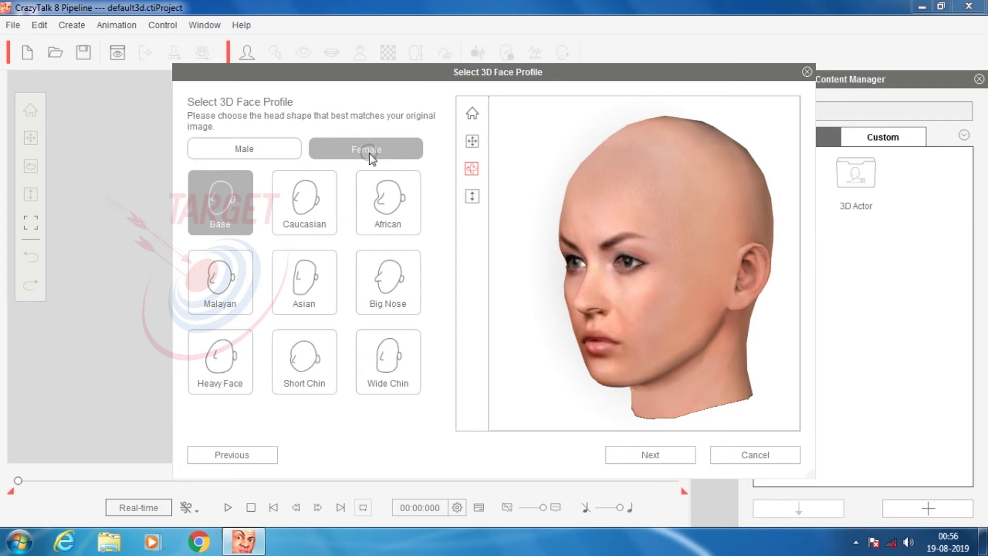
click(681, 456)
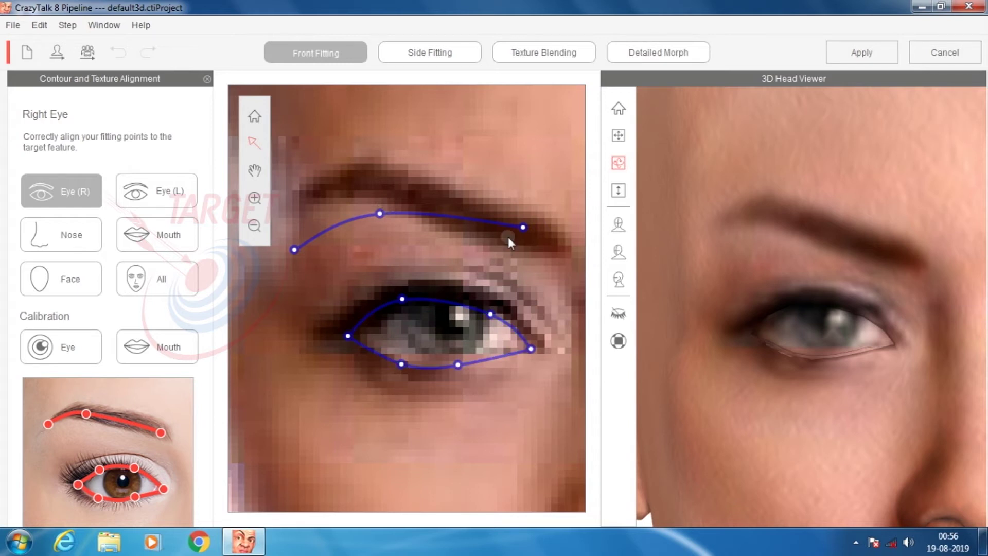
Step: Align the inner, middle and outer points of the right eyebrow curve with the eyebrow in the photo
drag(527, 230, 555, 251)
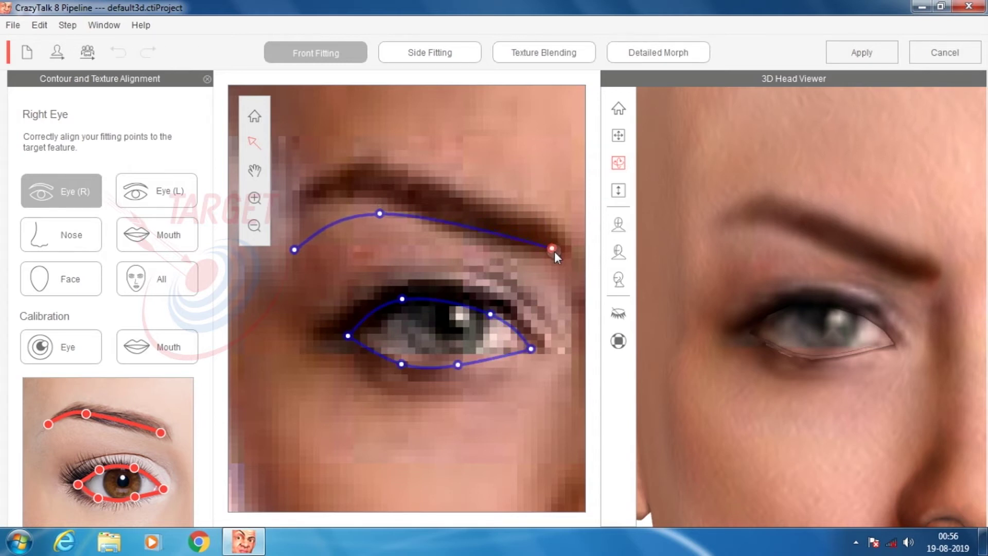
drag(384, 214, 406, 195)
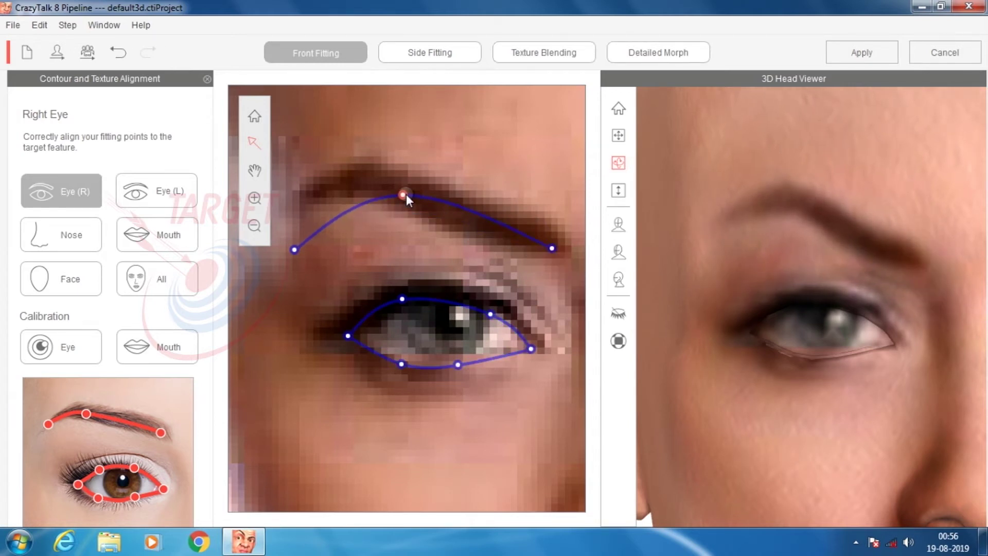
drag(295, 250, 298, 198)
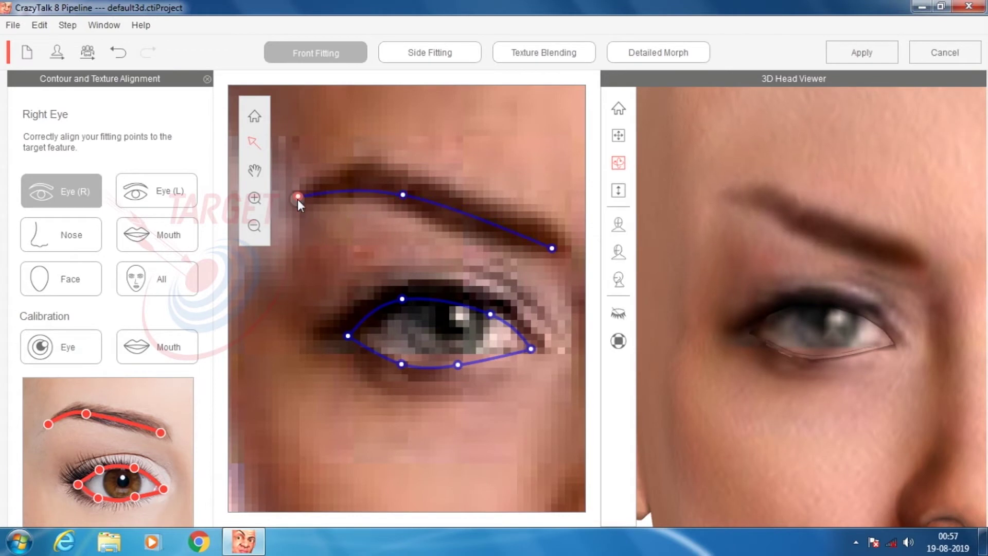
Step: Fit the right eye contour by adjusting its inner upper-lid point, both lower-lid points and inner corner to the photo
drag(491, 313, 496, 302)
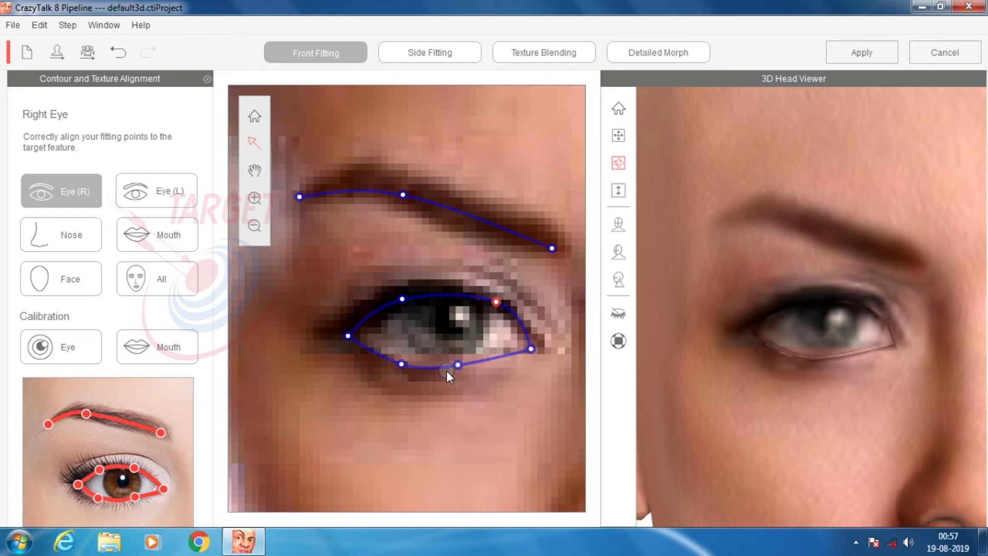
drag(457, 364, 465, 363)
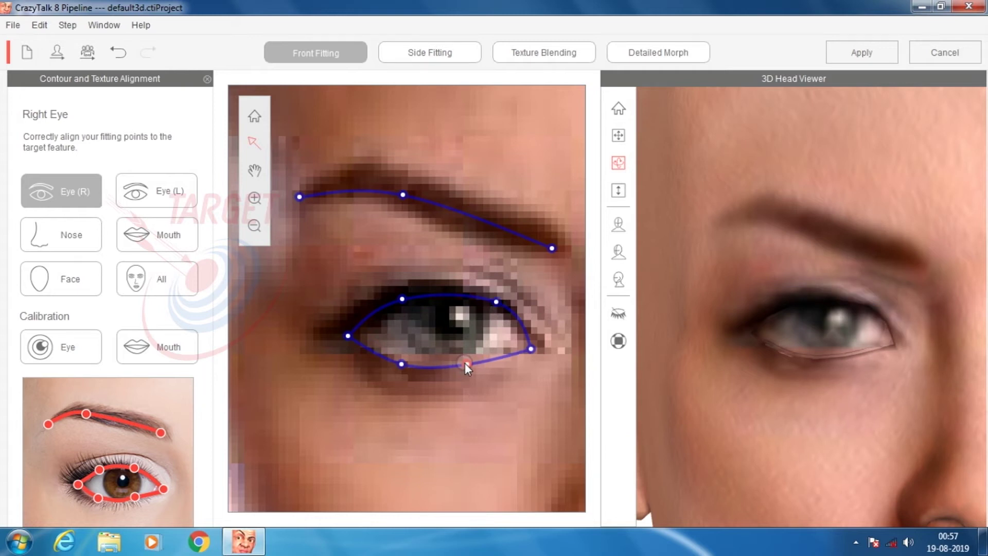
drag(401, 365, 400, 360)
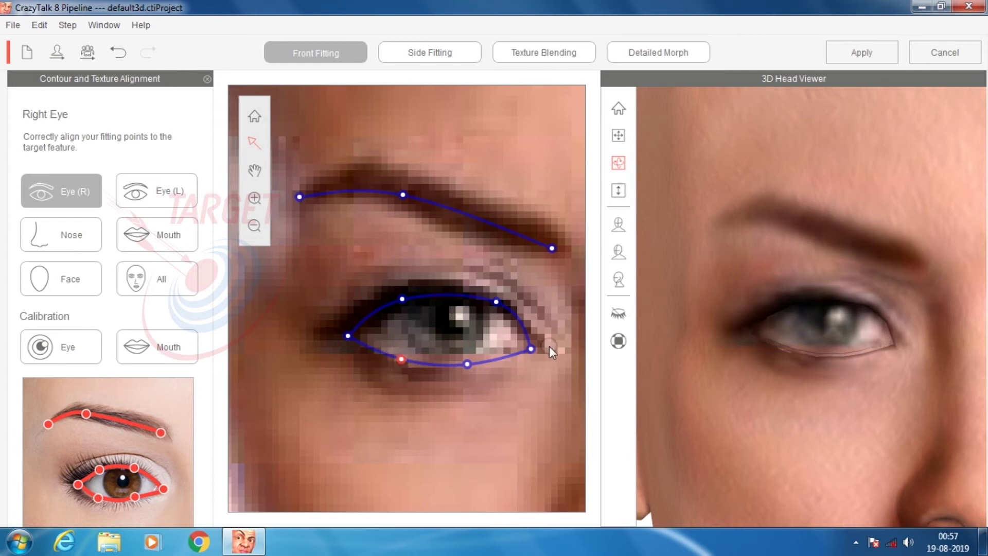
drag(532, 345, 533, 338)
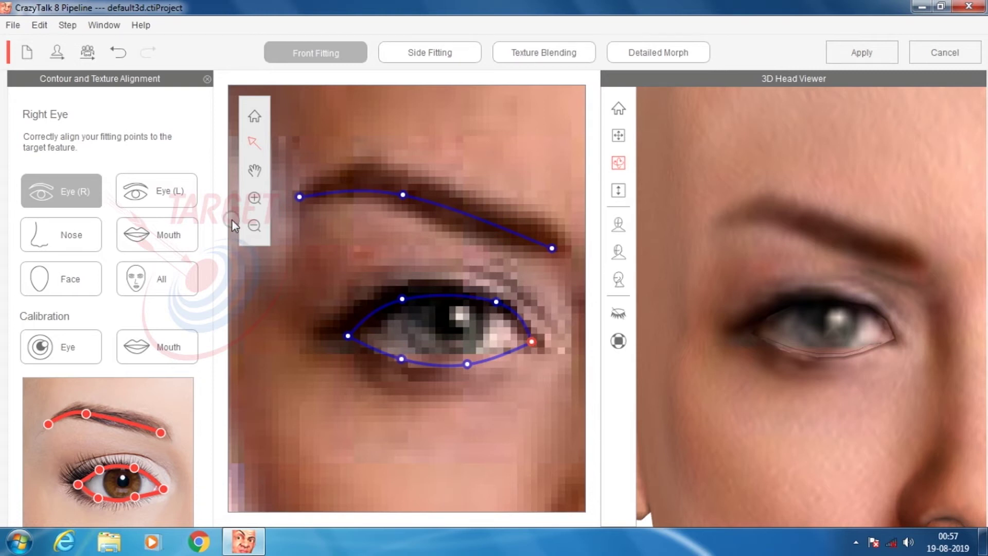
Step: Switch to the left eye and align the three points of its eyebrow curve with the eyebrow in the photo
click(169, 193)
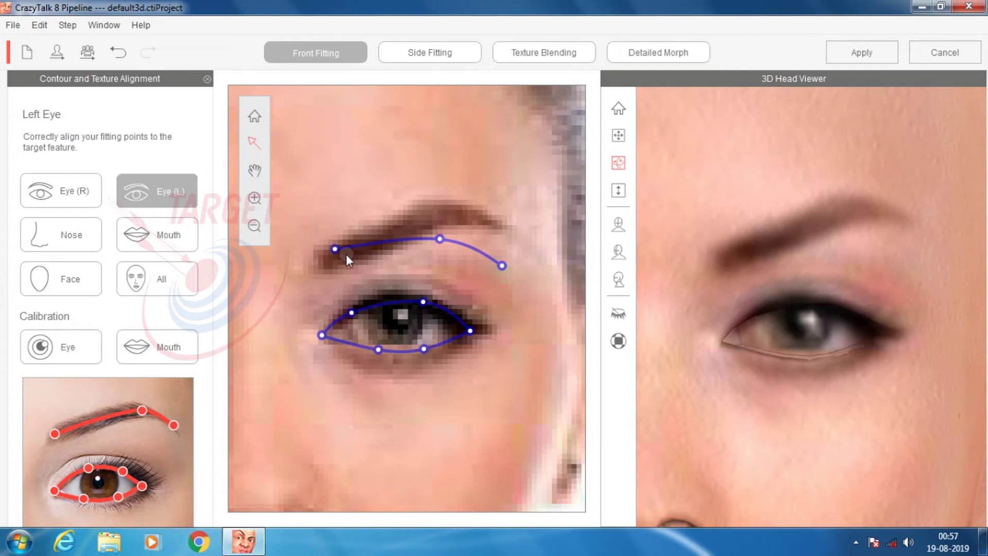
drag(334, 250, 319, 269)
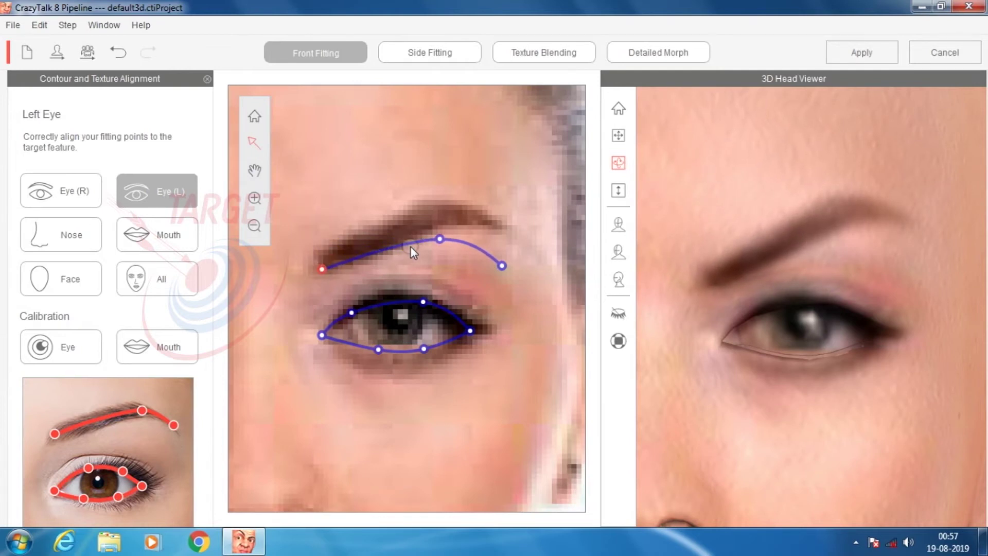
drag(437, 239, 420, 228)
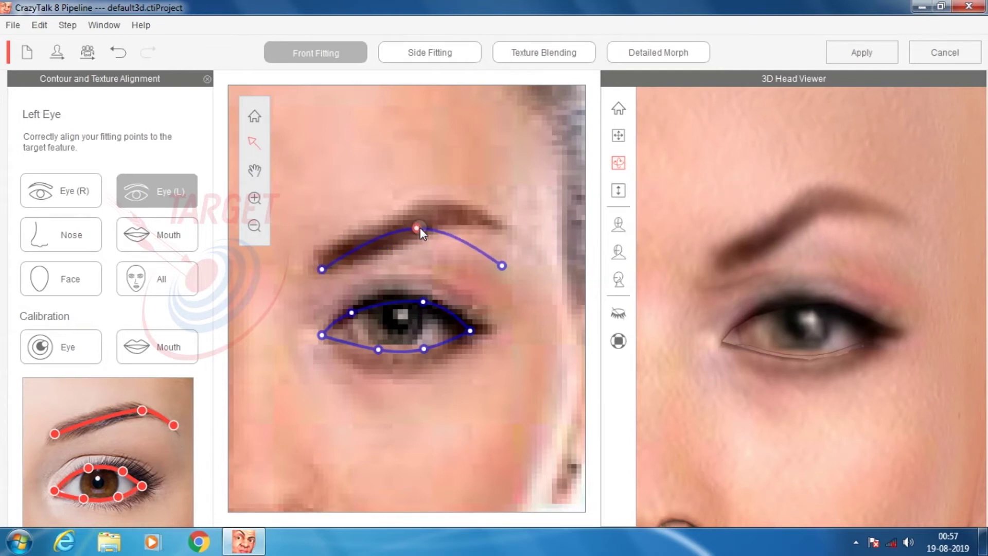
drag(502, 266, 499, 229)
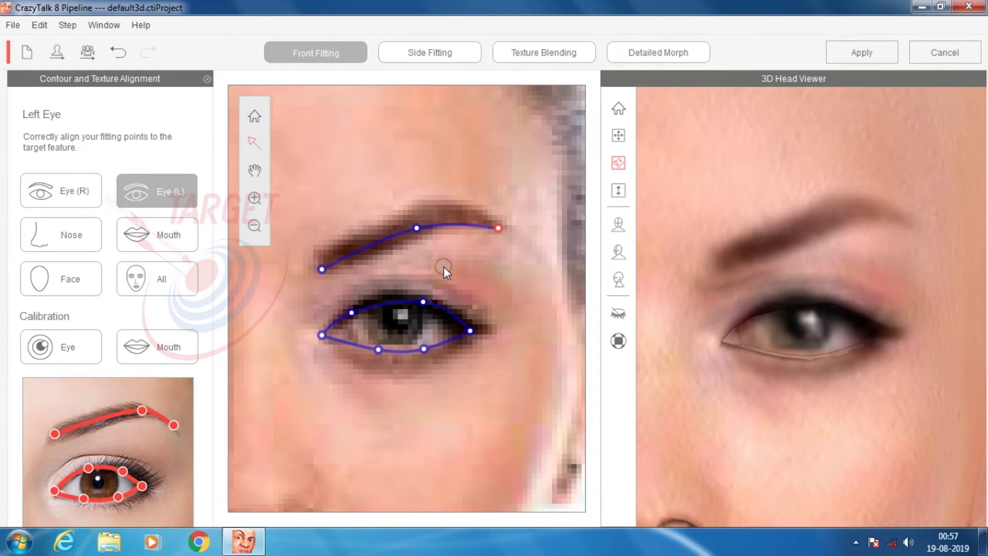
drag(417, 228, 422, 222)
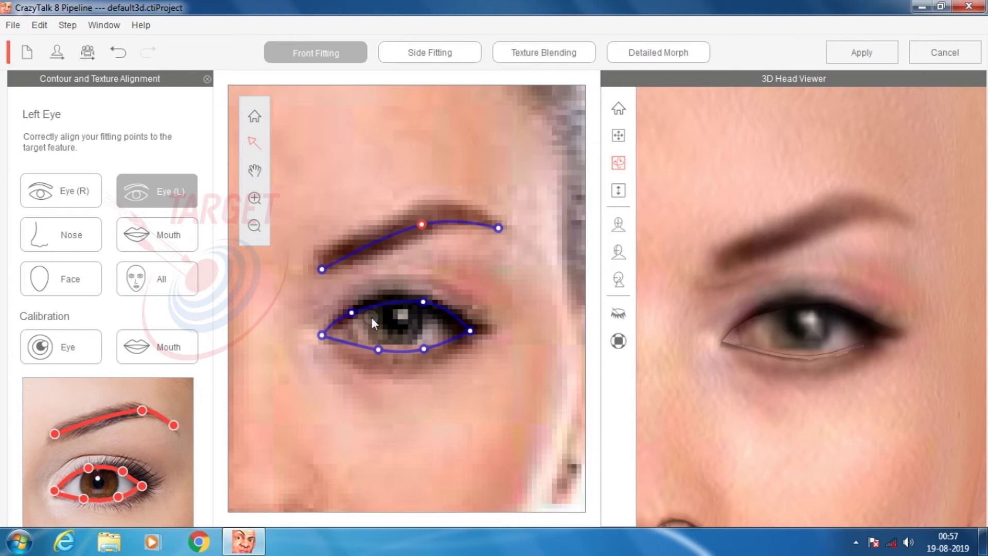
Step: Fit the left eye contour by adjusting its inner corner, lower-lid points and upper-lid points to the photo
drag(323, 335, 422, 349)
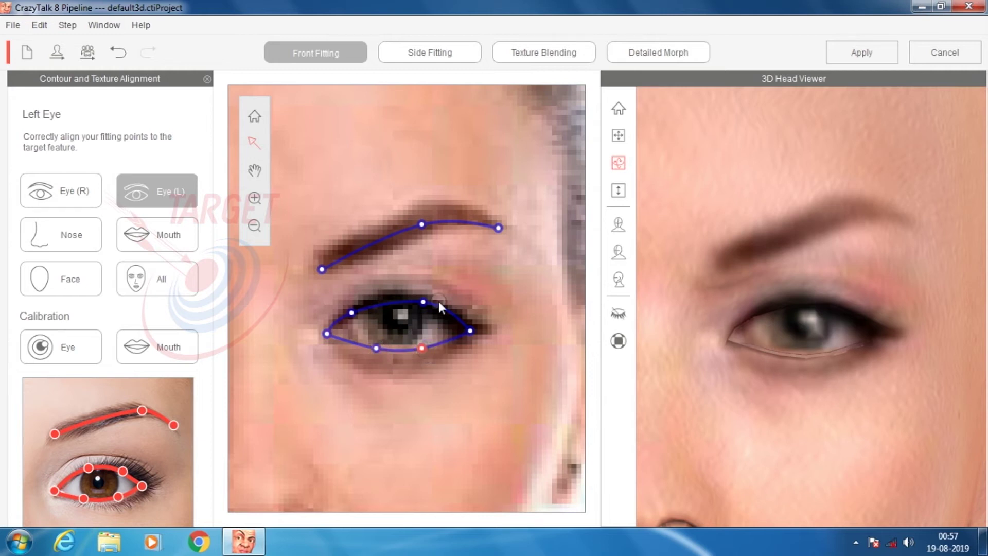
drag(424, 301, 428, 298)
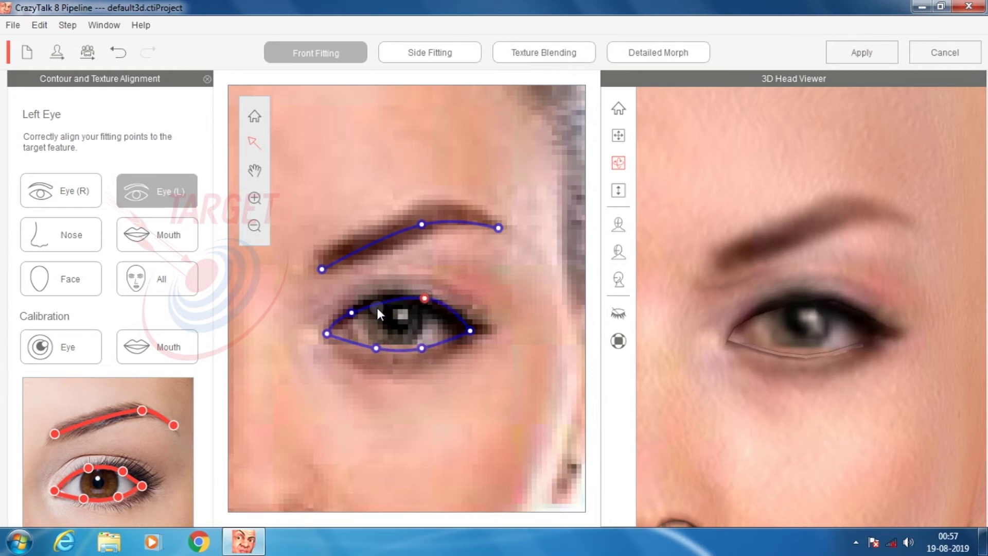
drag(352, 313, 361, 304)
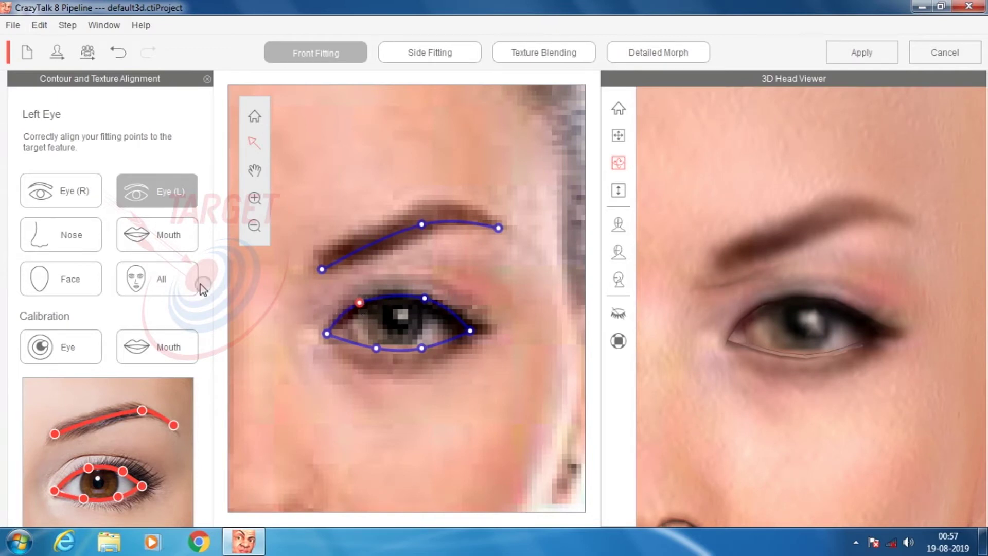
Step: Fit the nose contour by aligning the nose root, nostril wing, base and tip points with the photo
click(69, 244)
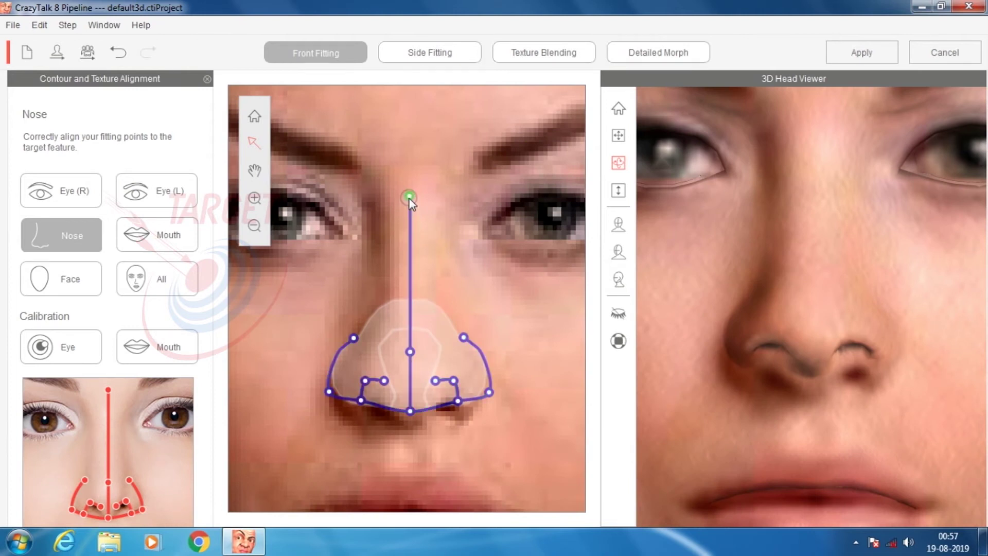
drag(409, 199, 407, 191)
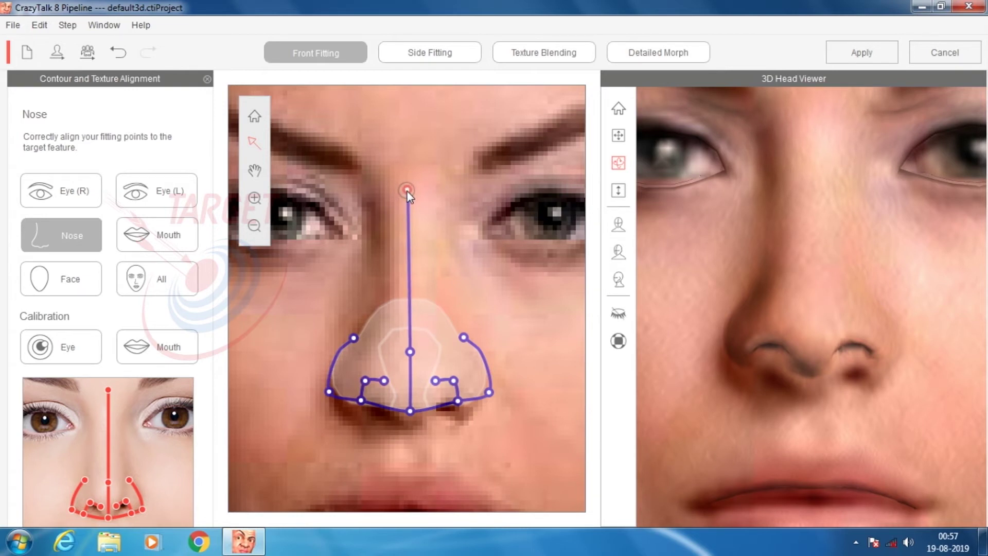
click(329, 395)
drag(490, 395, 488, 397)
drag(411, 412, 410, 417)
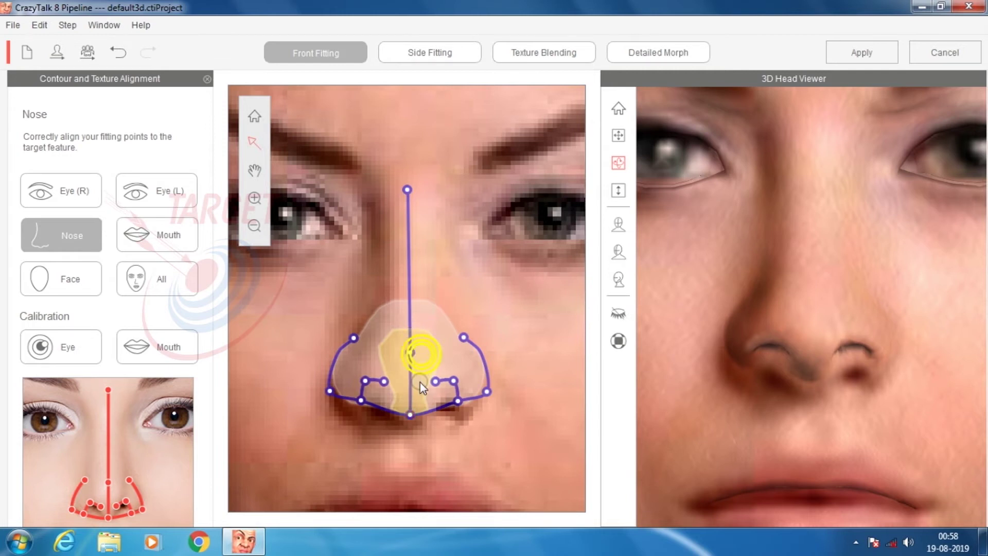
drag(411, 353, 409, 344)
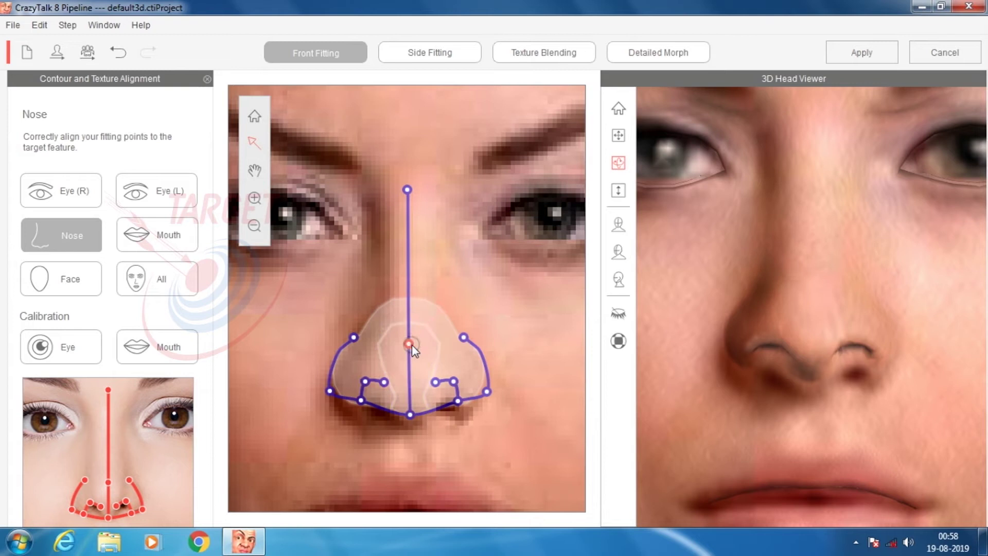
click(424, 351)
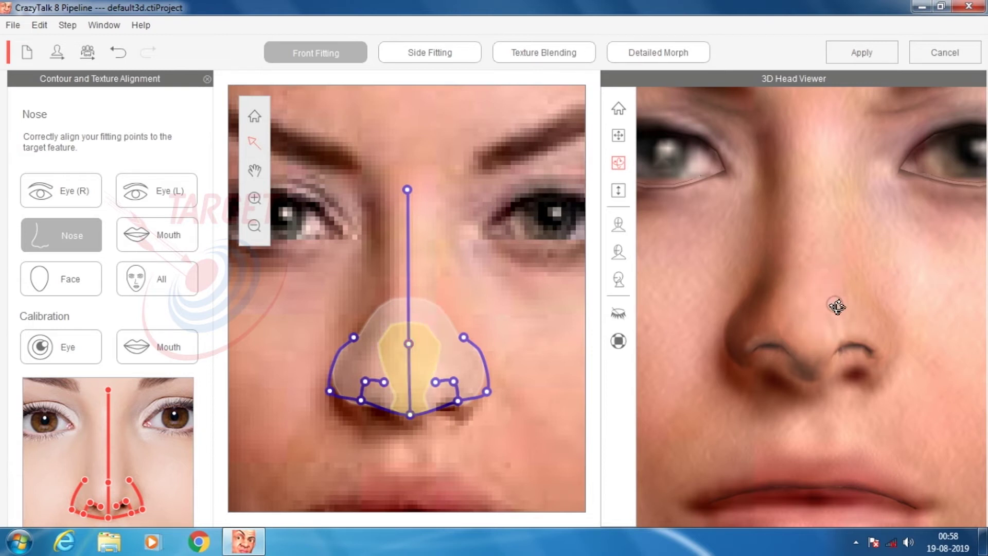
Step: Fit the mouth contour by aligning the lip parting line, left mouth corner and upper lip points with the photo
click(167, 239)
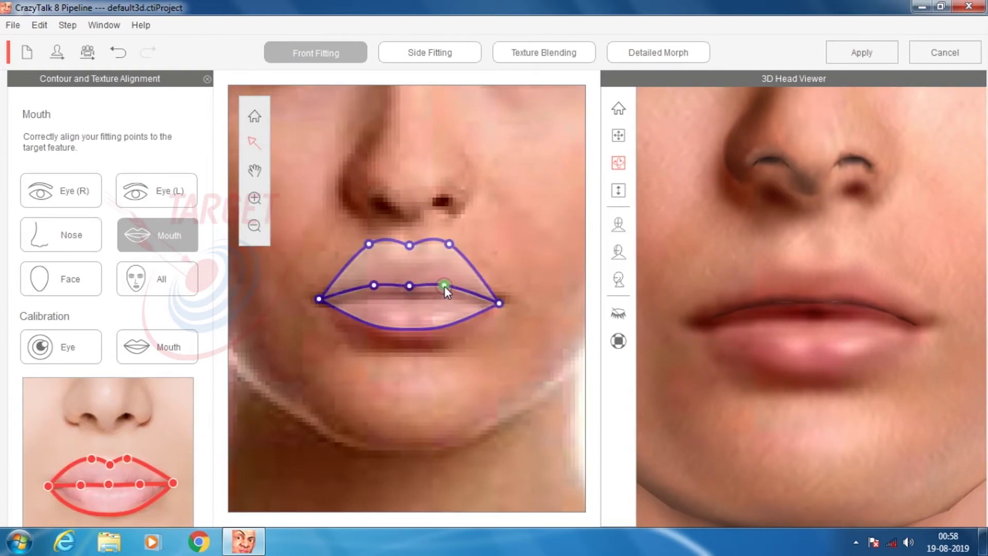
drag(444, 286, 501, 301)
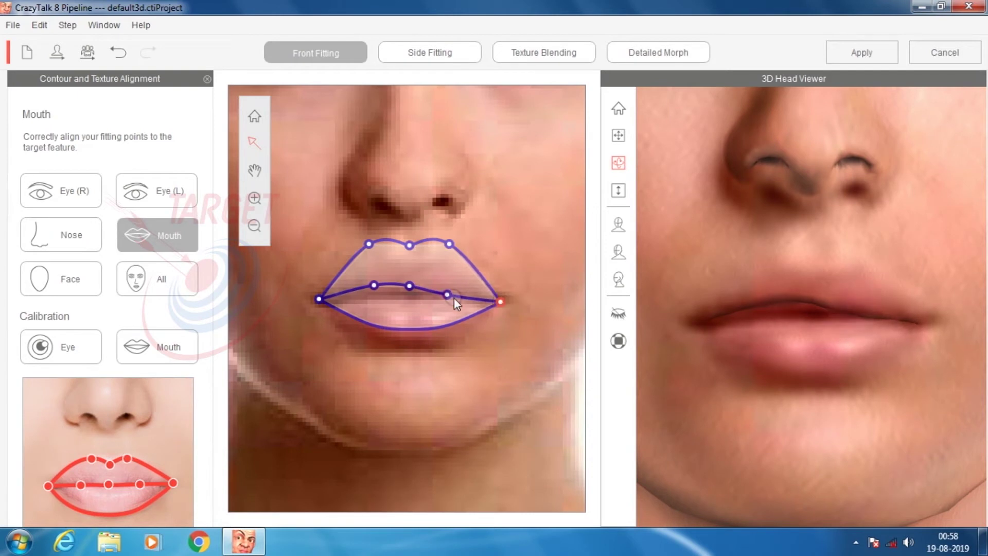
drag(407, 286, 371, 295)
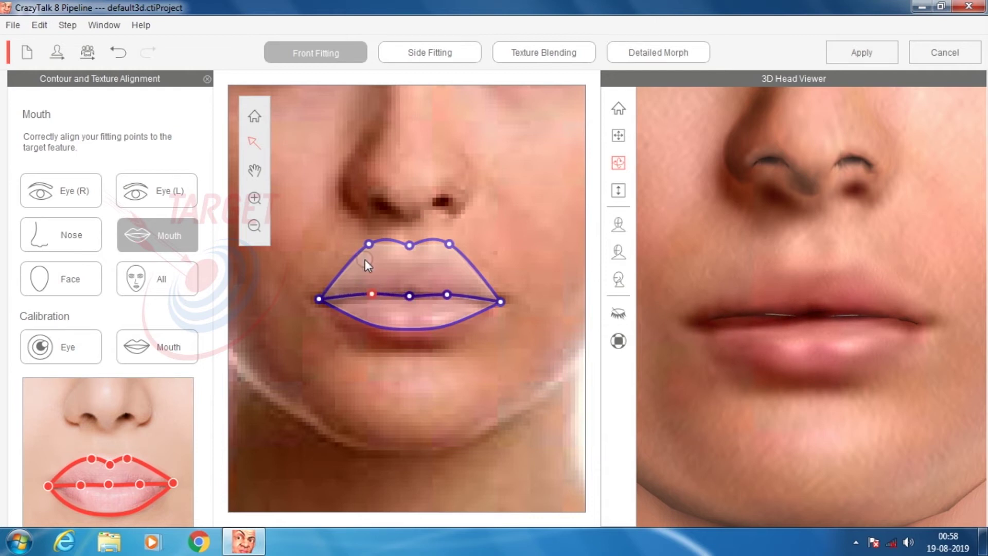
drag(367, 244, 449, 259)
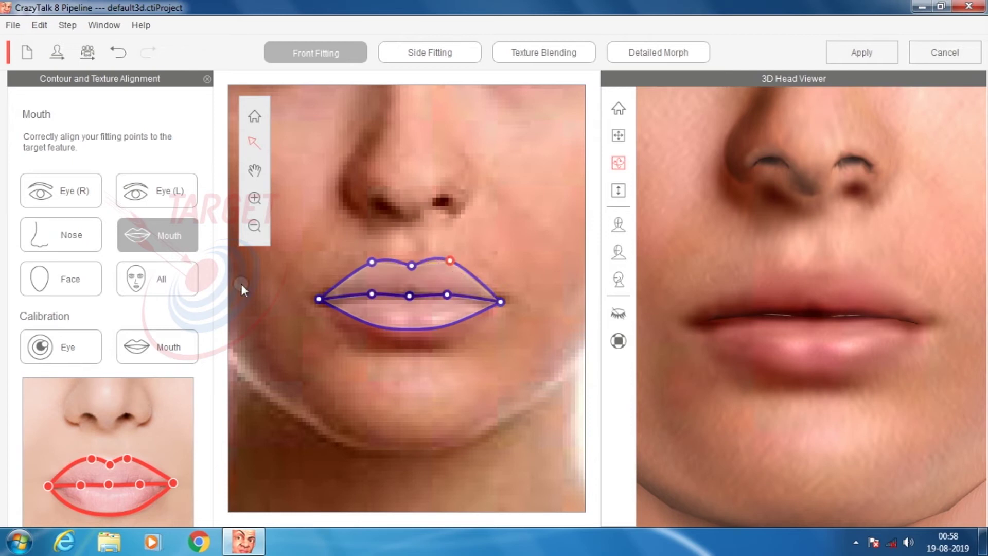
Step: Switch to face fitting and move both upper ends of the jaw curve inward to the cheek edges
click(73, 276)
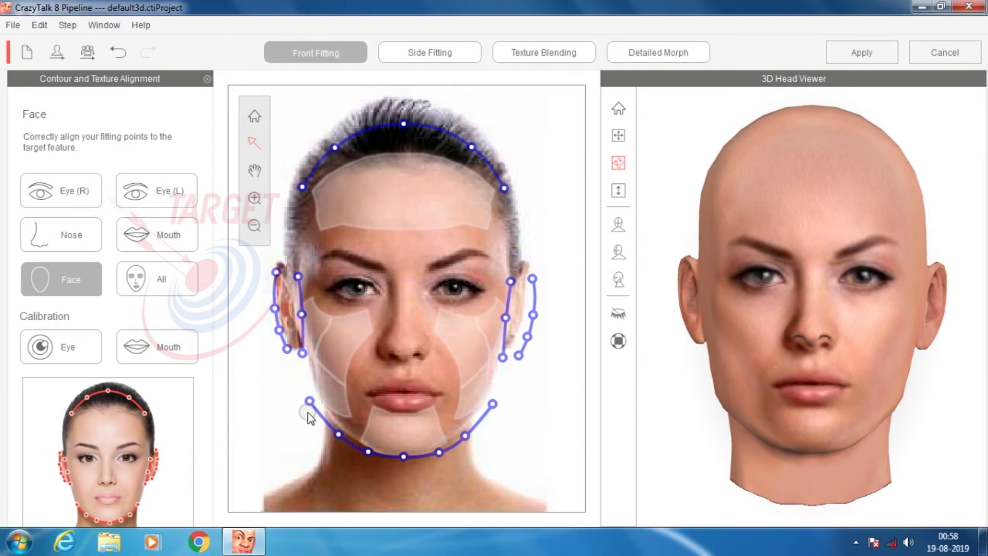
drag(309, 403, 315, 401)
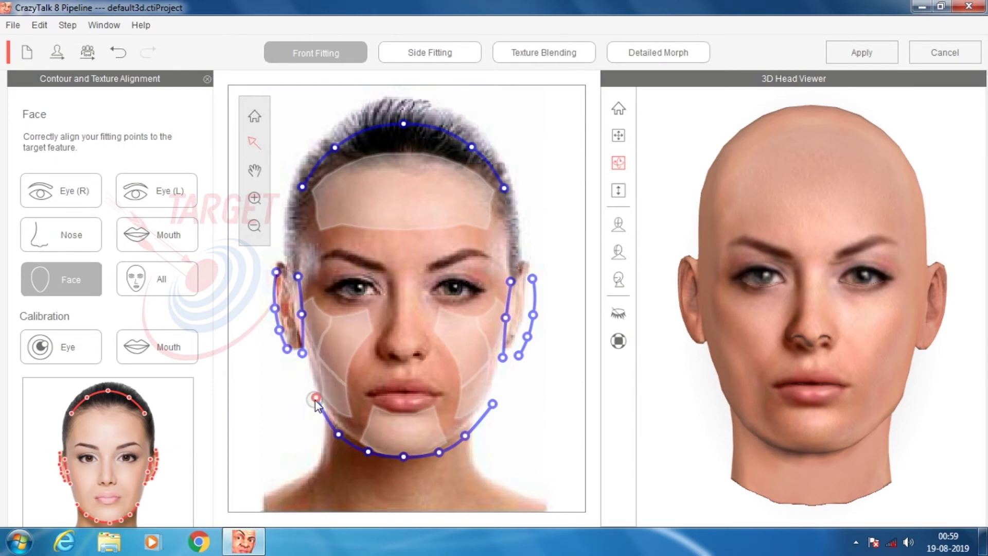
drag(492, 405, 488, 402)
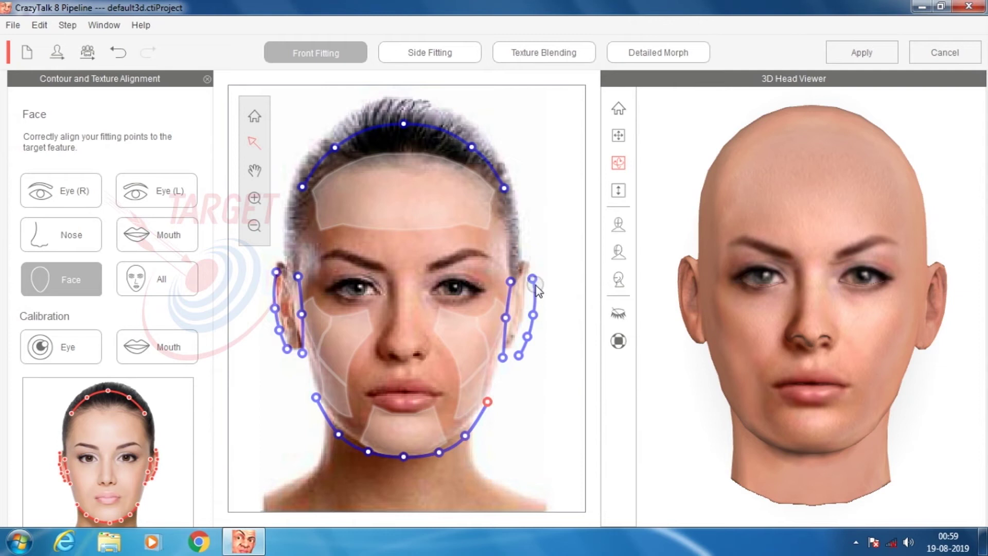
Step: Fit the outer ear contour on the right side of the front photo by moving its upper, middle and lobe points inward
drag(533, 279, 532, 265)
drag(539, 316, 534, 315)
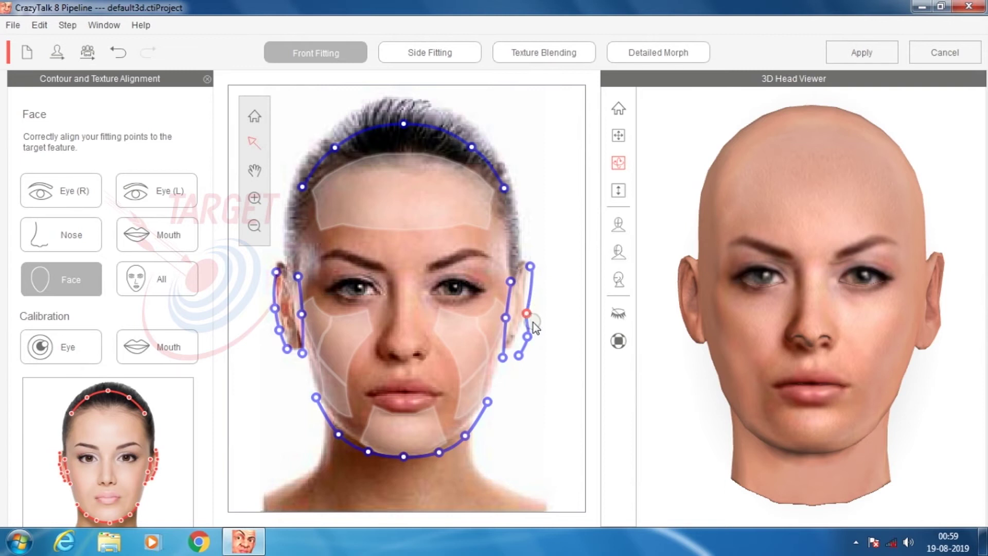
drag(528, 336, 514, 355)
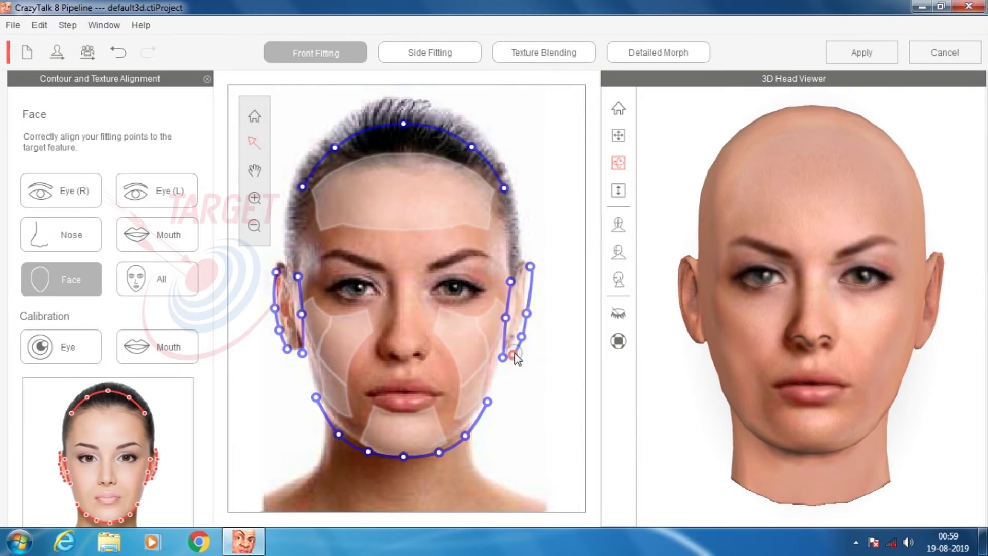
Step: Fit the outer ear contour on the left side of the front photo, from the ear's upper edge down to the lobe
drag(276, 271, 278, 268)
drag(275, 308, 281, 310)
click(279, 331)
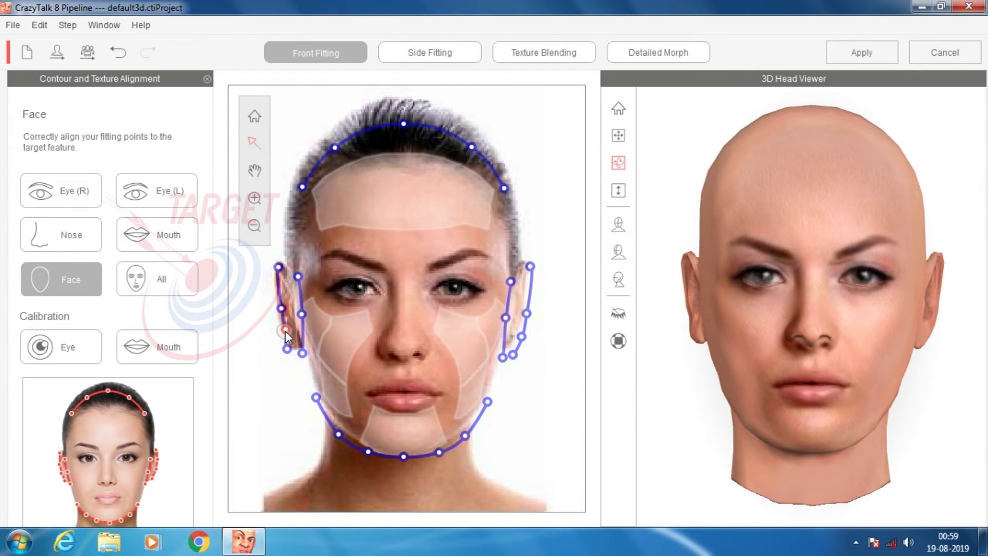
drag(287, 349, 293, 352)
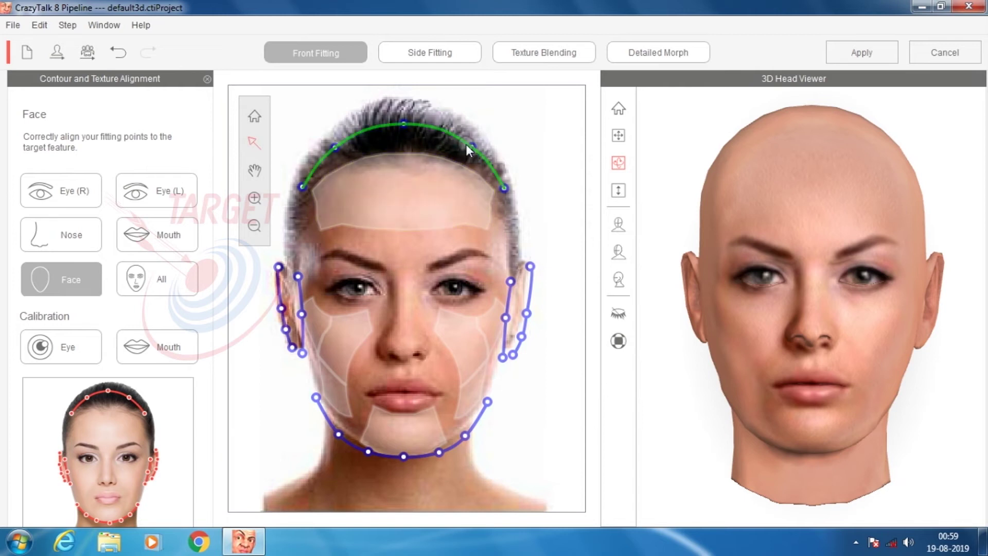
Step: Fine-tune the crown point of the head curve and move the middle points of both inner ear curves slightly outward
drag(404, 124, 403, 121)
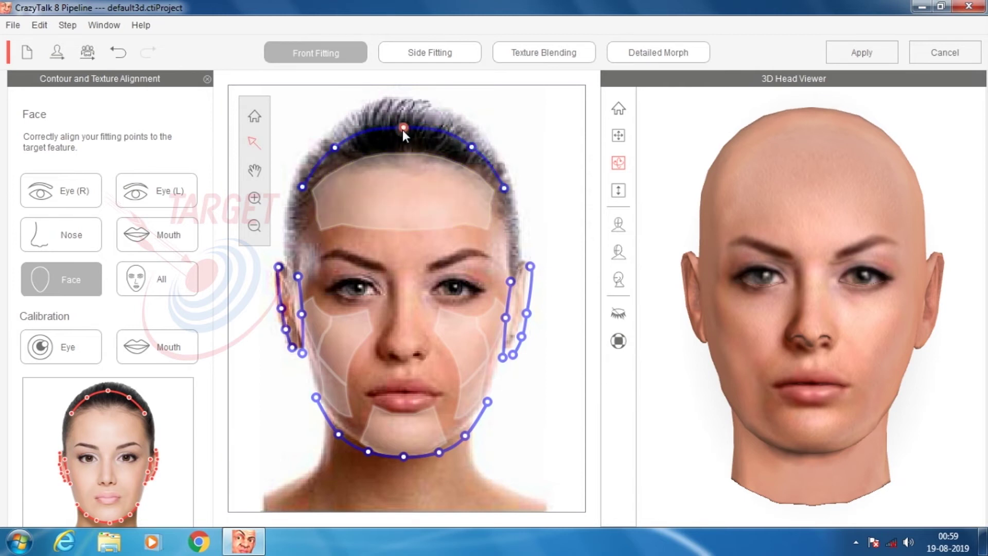
click(403, 125)
drag(507, 316, 512, 316)
drag(301, 314, 298, 314)
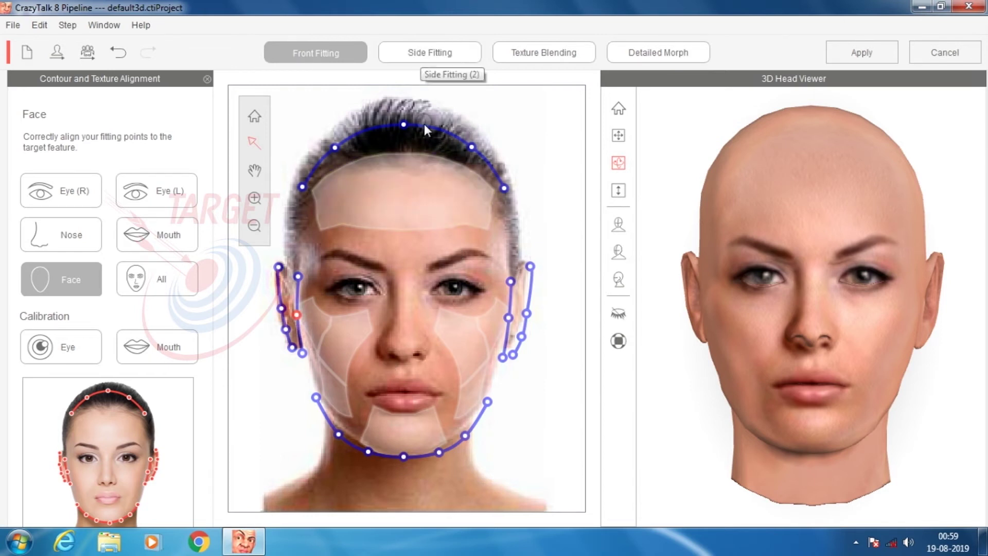
Step: Switch to side fitting and show the 3D head in profile for comparison with the side photo
click(436, 55)
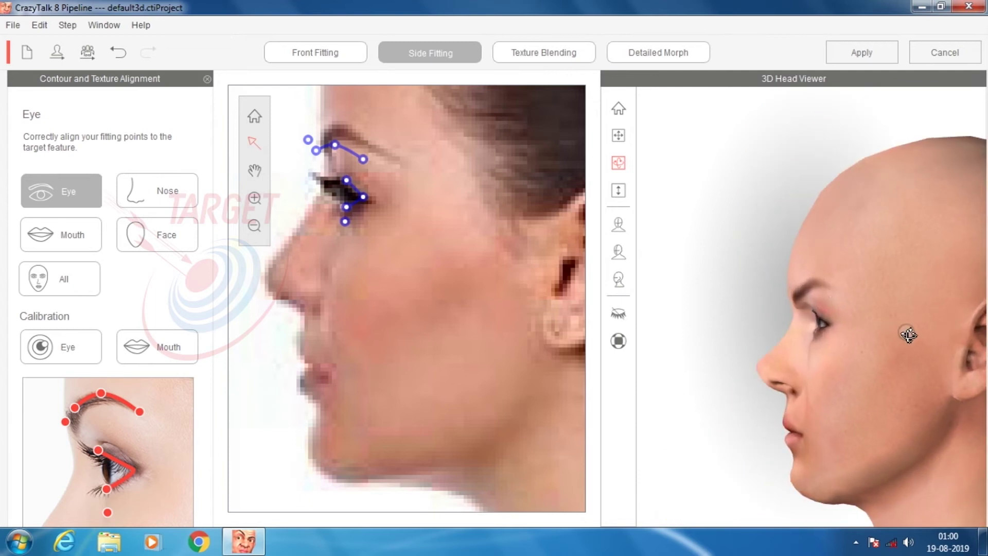
click(889, 329)
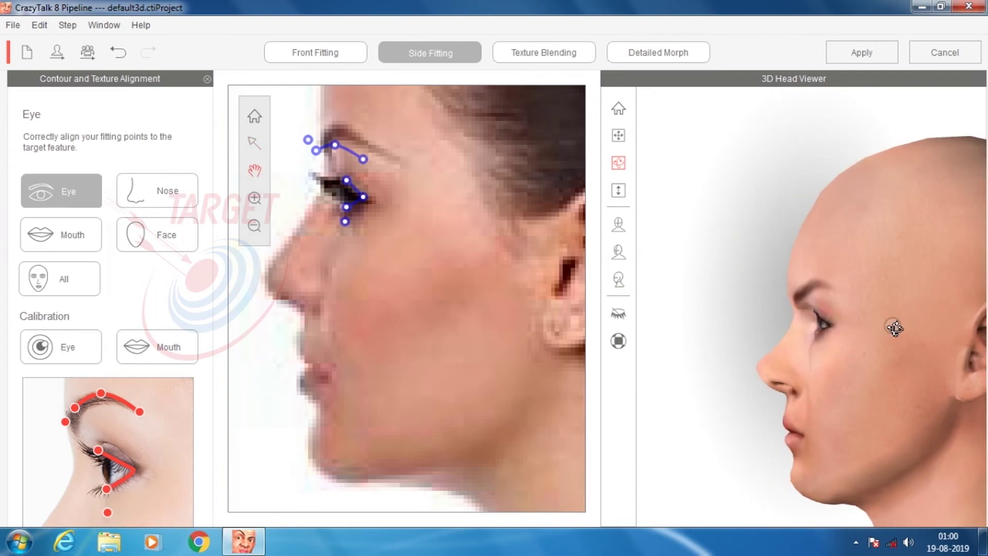
click(619, 225)
click(618, 278)
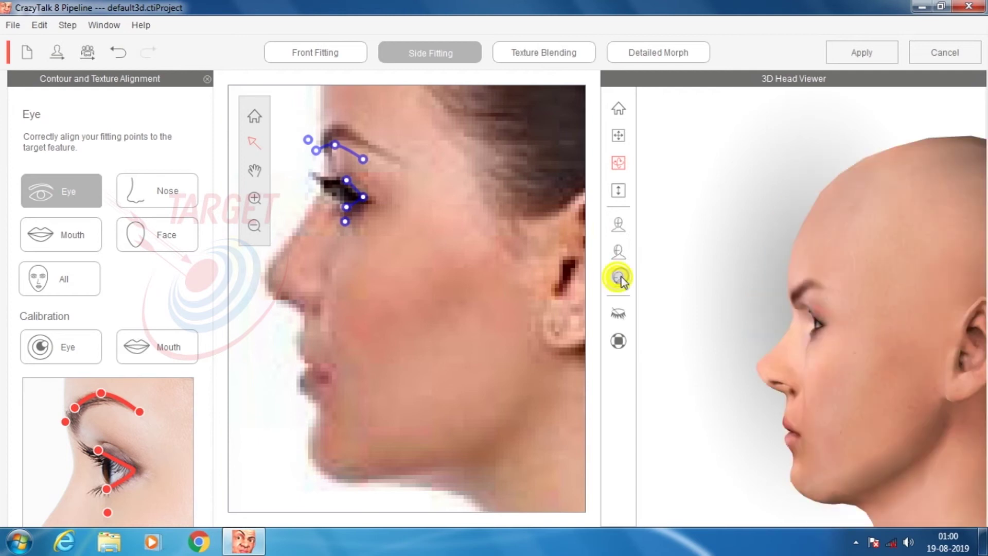
Step: Fit the eyebrow curve and the eye's upper-lid, corner and lower-lid points to the side photo
scroll(342, 193, up, 3)
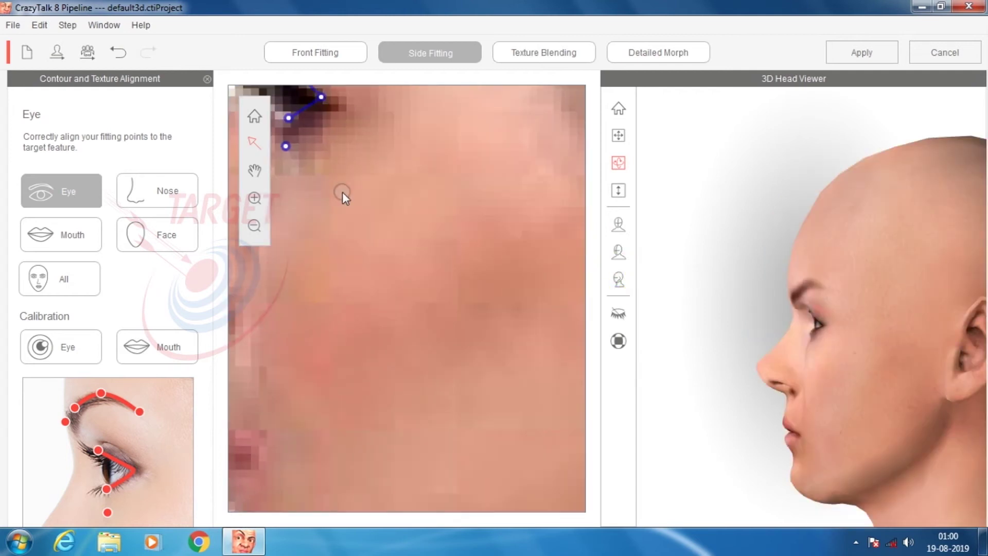
scroll(353, 203, down, 2)
middle_drag(415, 278, 441, 335)
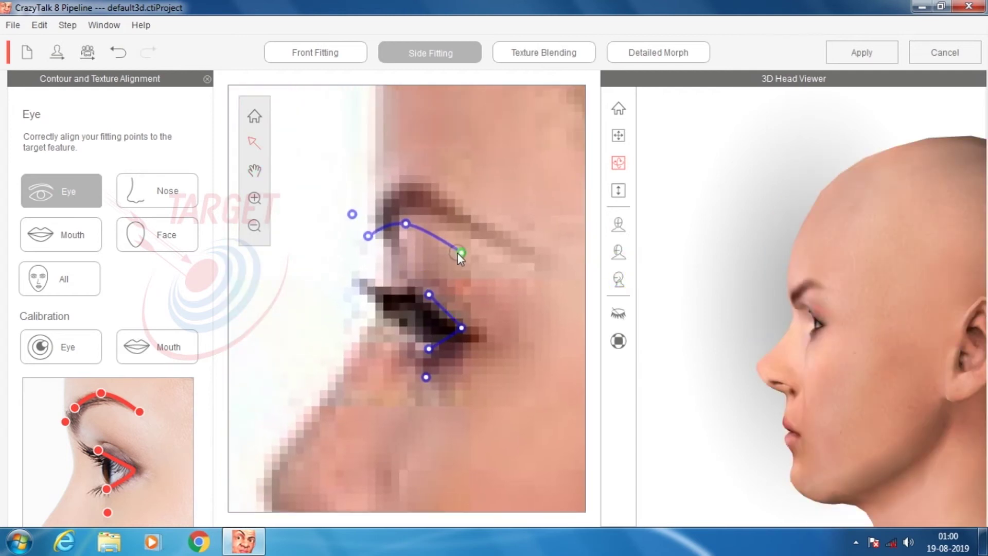
drag(471, 248, 496, 244)
drag(407, 224, 413, 205)
drag(368, 236, 370, 225)
click(429, 294)
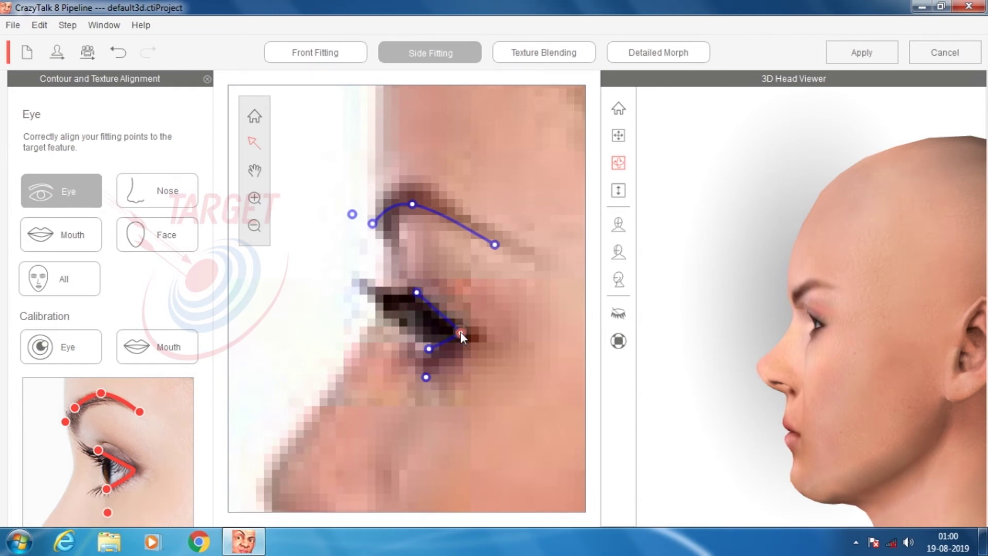
drag(431, 348, 422, 350)
Step: Switch to texture blending and examine the textured 3D head from both sides and the front
click(526, 60)
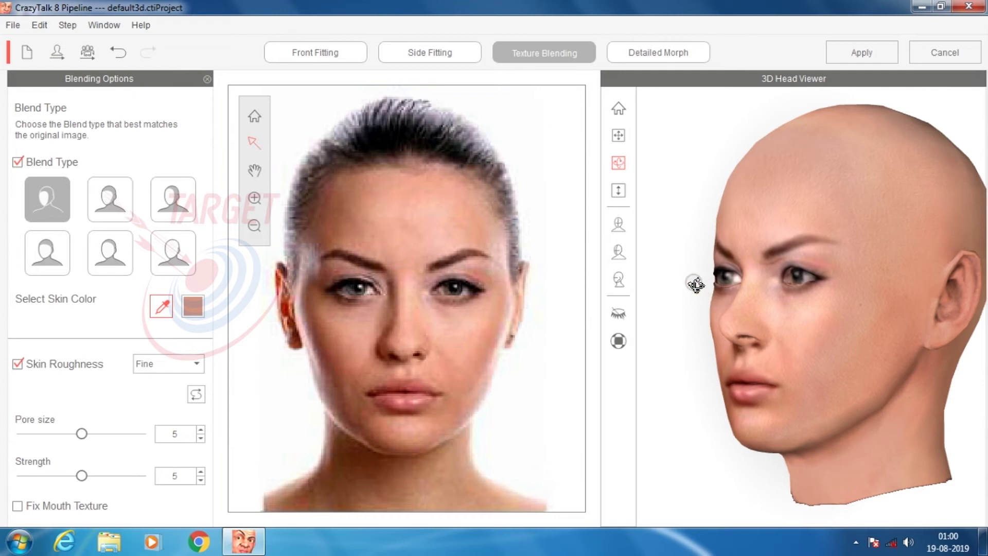
drag(687, 283, 904, 352)
drag(789, 331, 875, 329)
drag(712, 321, 863, 333)
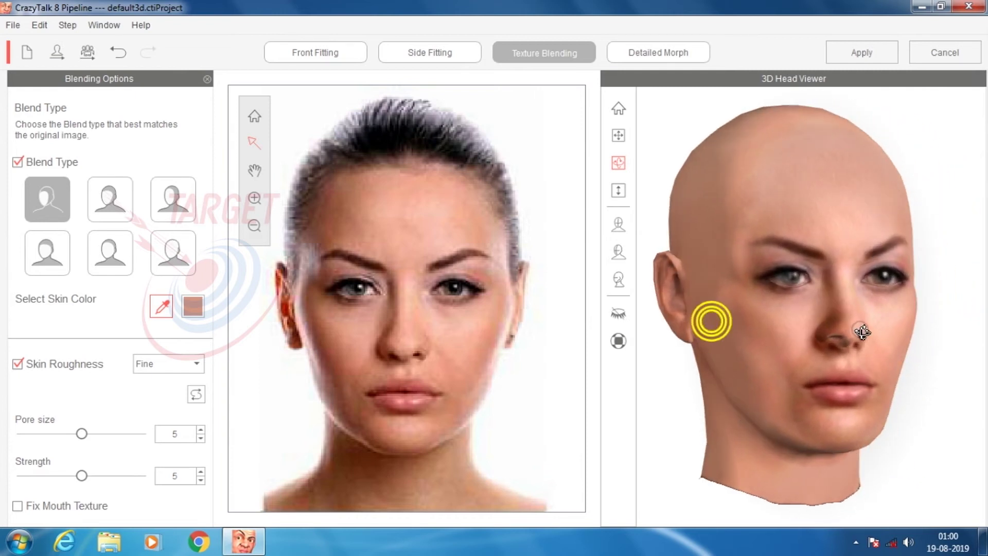
mouse_move(798, 331)
mouse_down()
mouse_move(685, 354)
mouse_move(839, 335)
mouse_move(717, 325)
mouse_move(799, 326)
mouse_up()
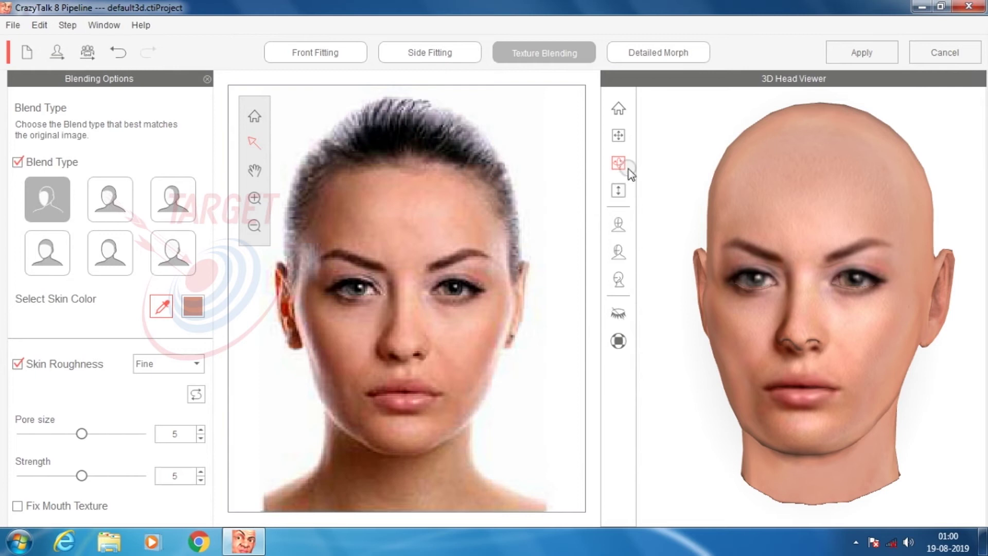
Step: Go on to the detailed morph stage, check the head from another angle, and apply the fitted head to the project
click(650, 57)
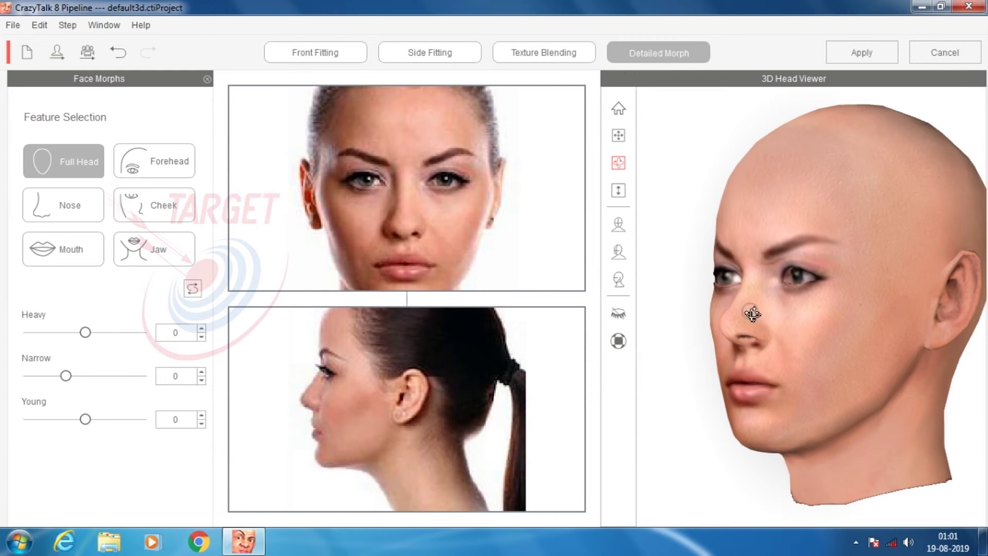
drag(726, 288, 733, 375)
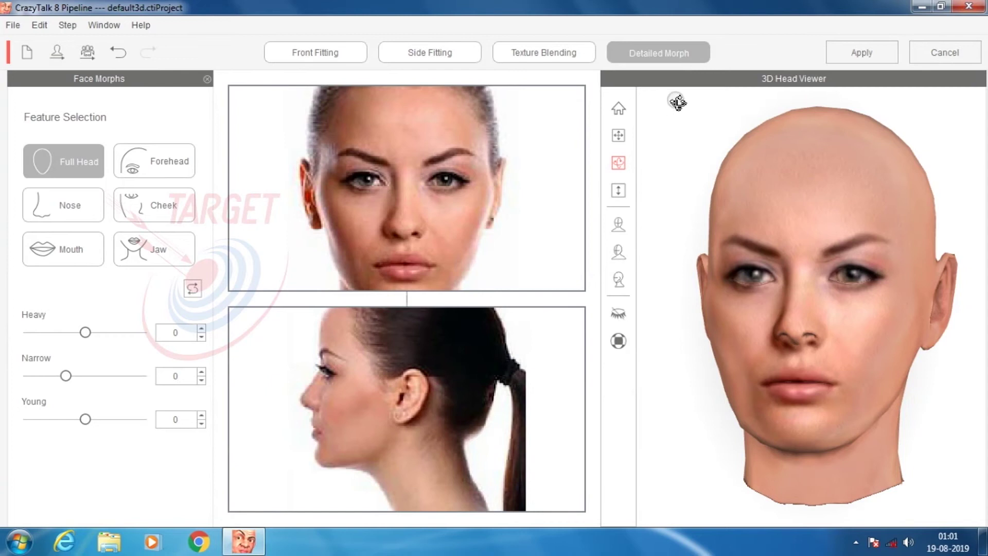
click(873, 52)
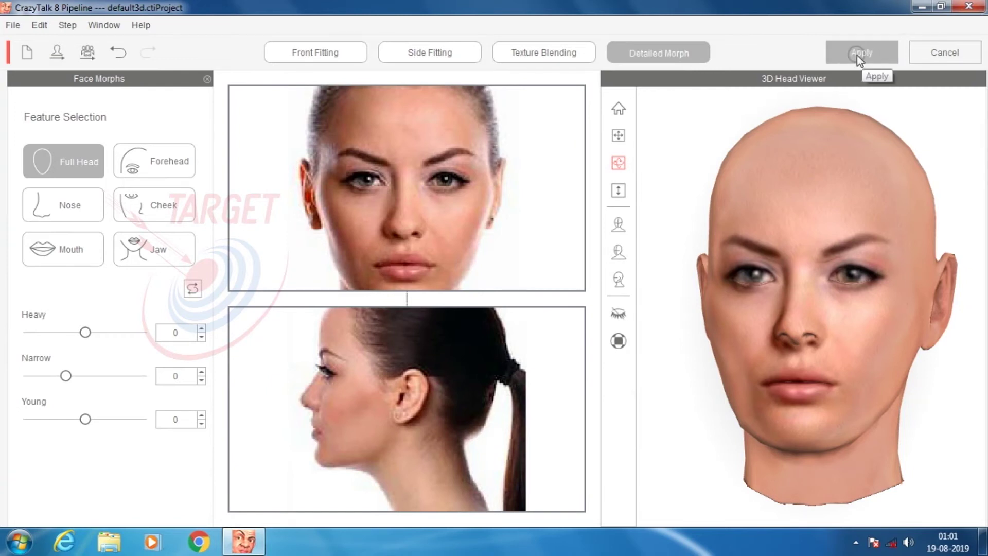
click(857, 55)
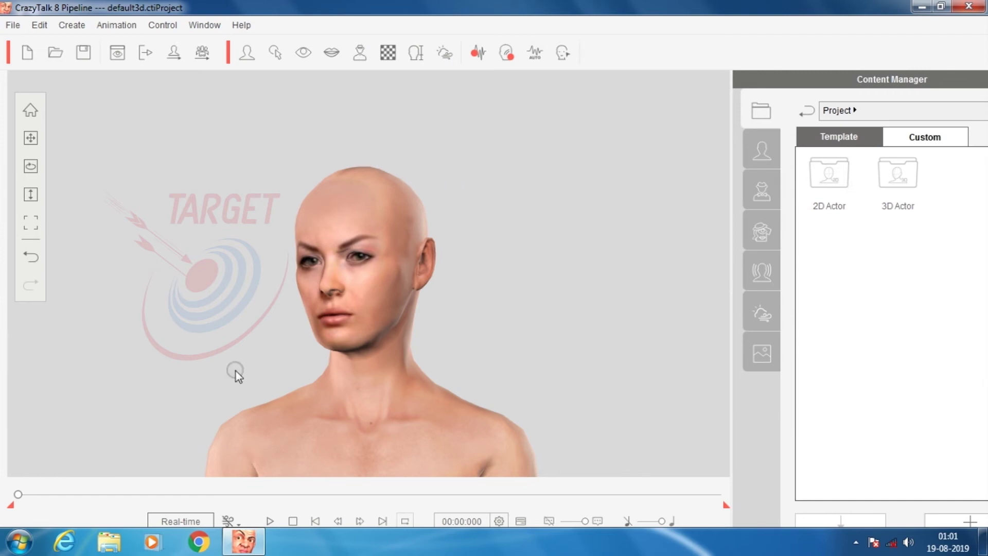
Step: Preview the actor's animation and apply the _Default Female actor style
click(269, 521)
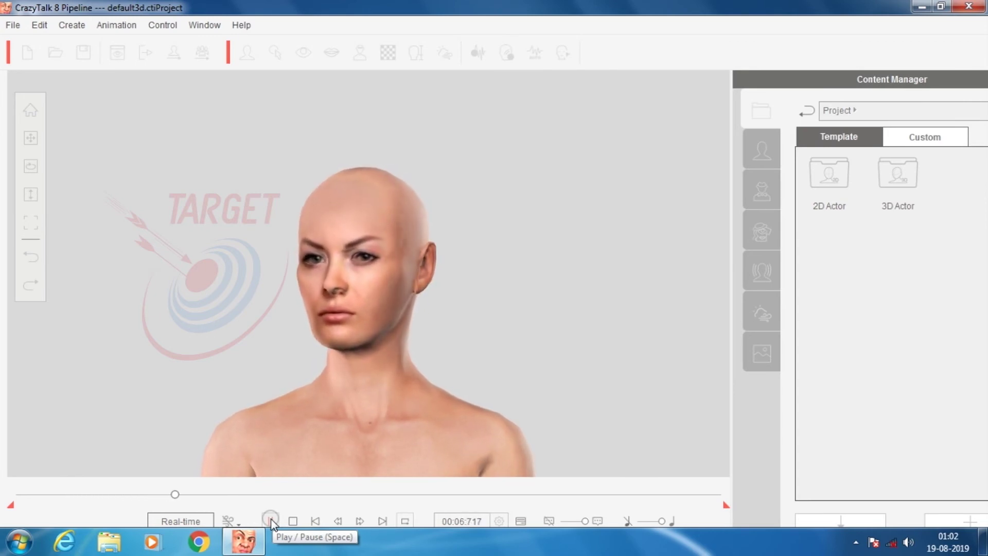
click(271, 520)
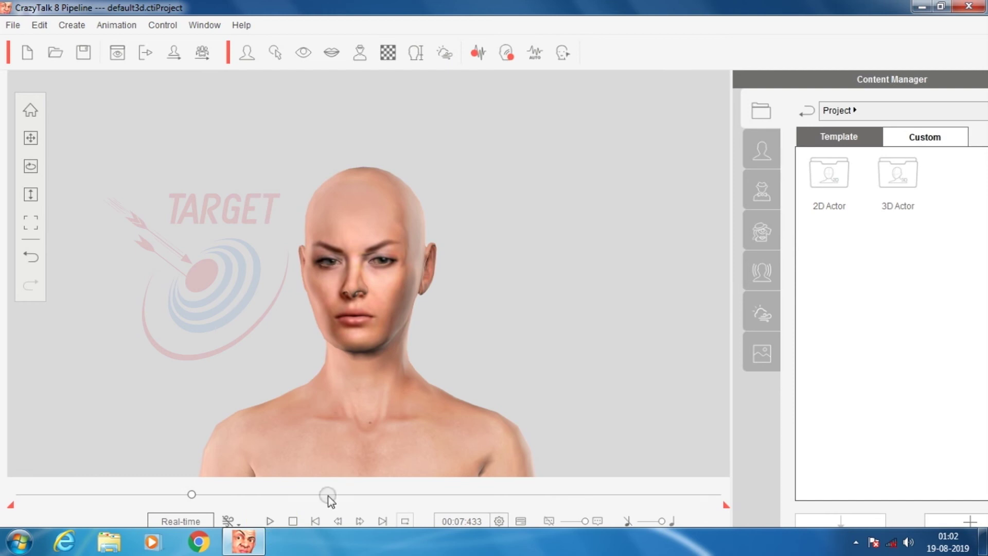
click(767, 151)
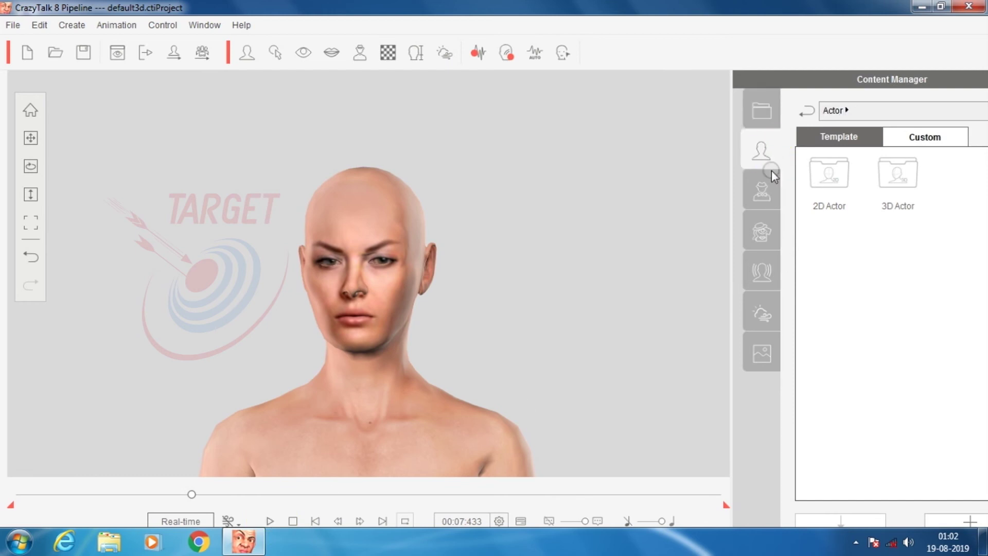
click(765, 191)
click(834, 184)
click(560, 317)
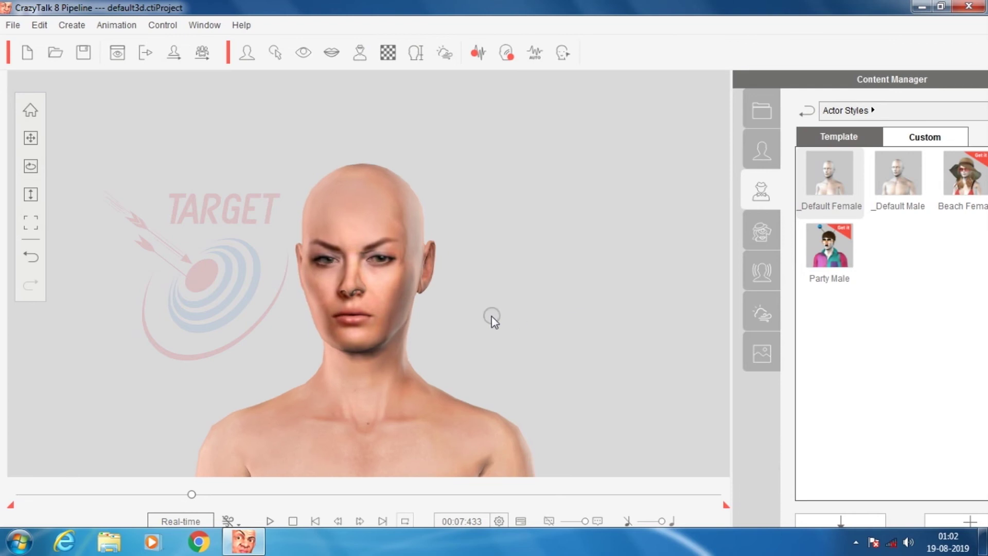
Step: Reapply the _Default Female style near the timeline start with texture, body shape and cloth, suppressing the dialog next time, and preview the animation
drag(192, 495, 22, 495)
double_click(827, 201)
click(454, 309)
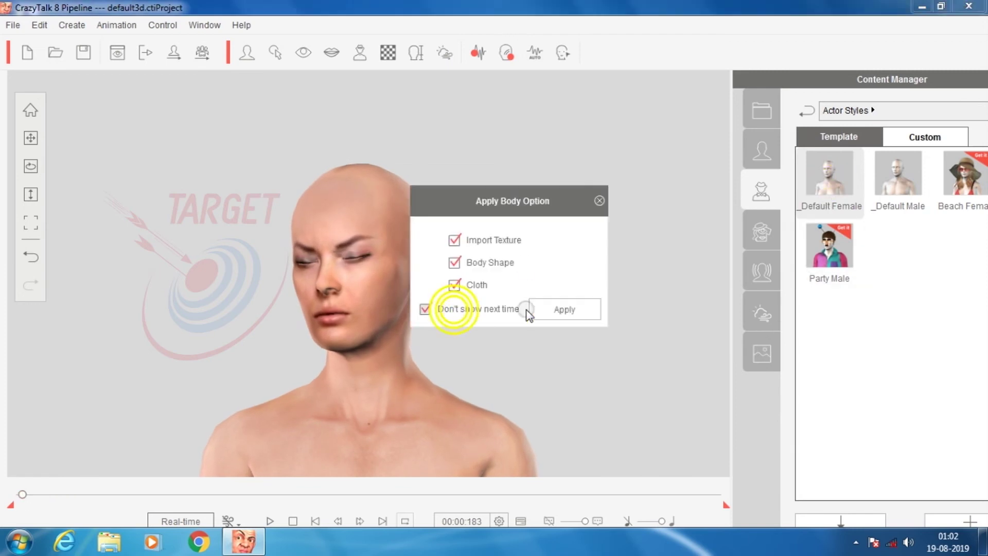
click(548, 310)
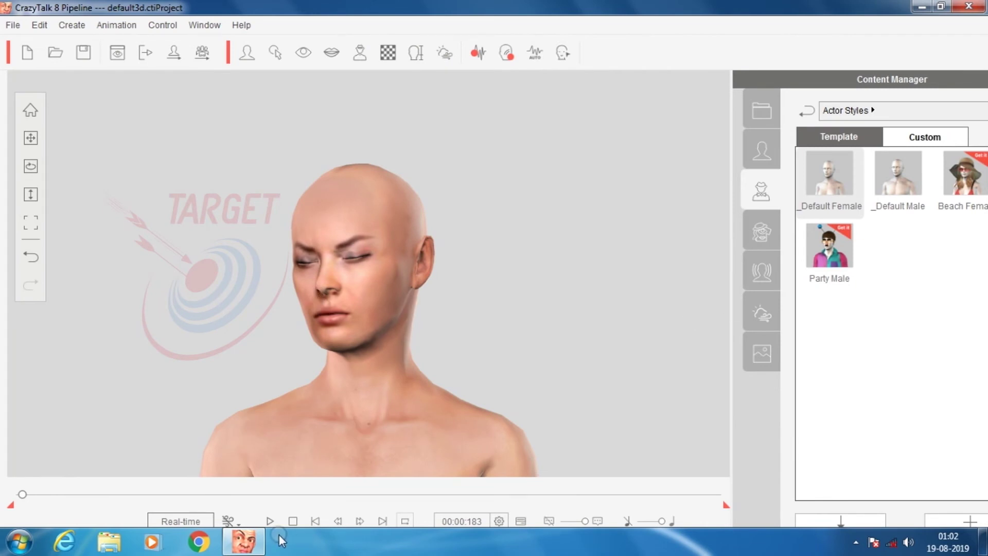
click(271, 520)
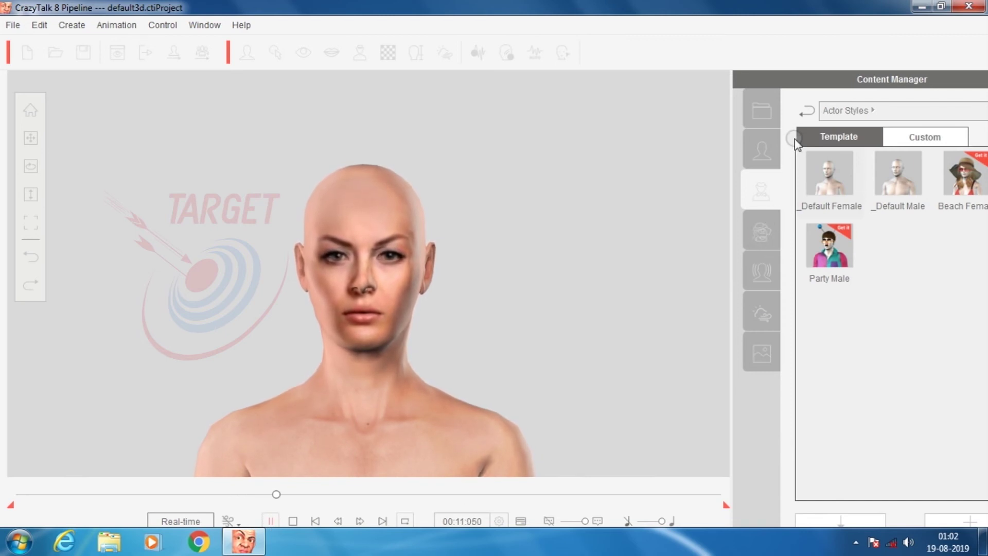
click(293, 521)
Step: Add the High Ponytail hair from the actor elements' 03_Hair library to the actor
click(760, 236)
click(825, 202)
click(920, 230)
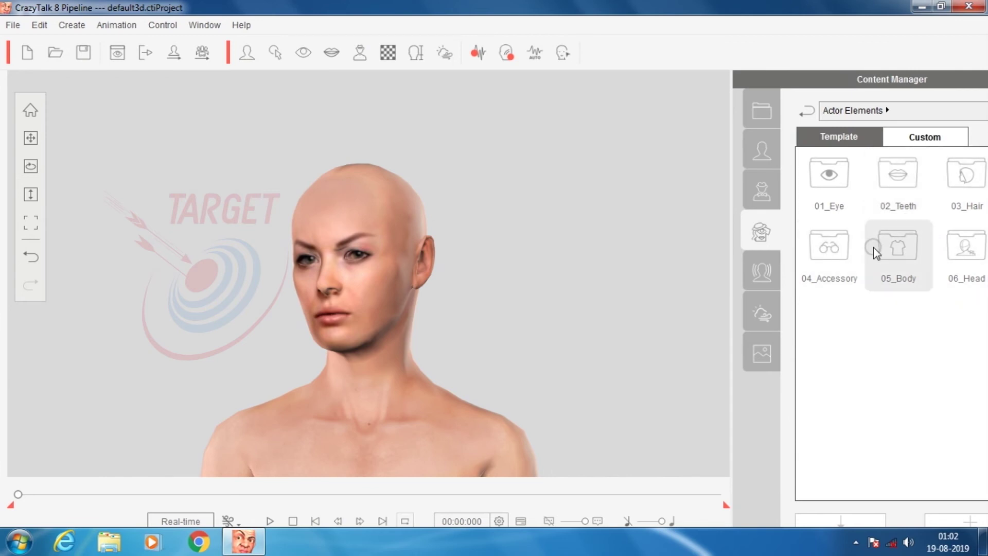
double_click(953, 185)
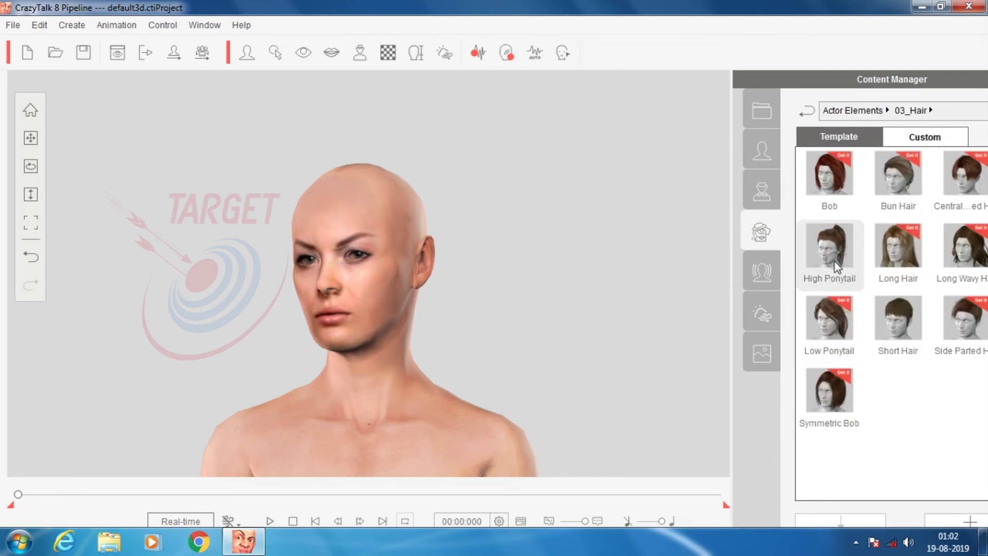
double_click(835, 262)
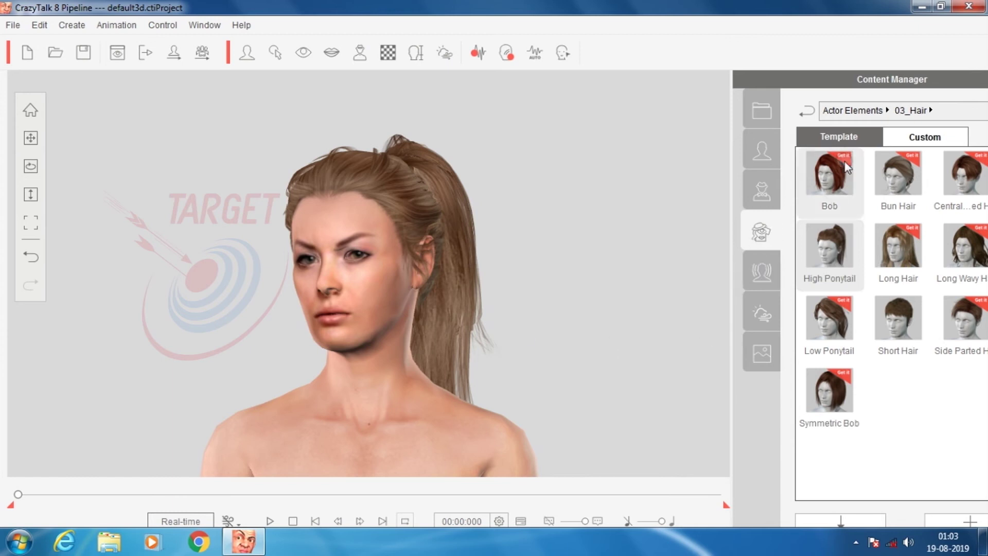
Step: Browse the body accessories in the 04_Accessory library and detach the Content Manager to see the full range
click(807, 110)
double_click(840, 246)
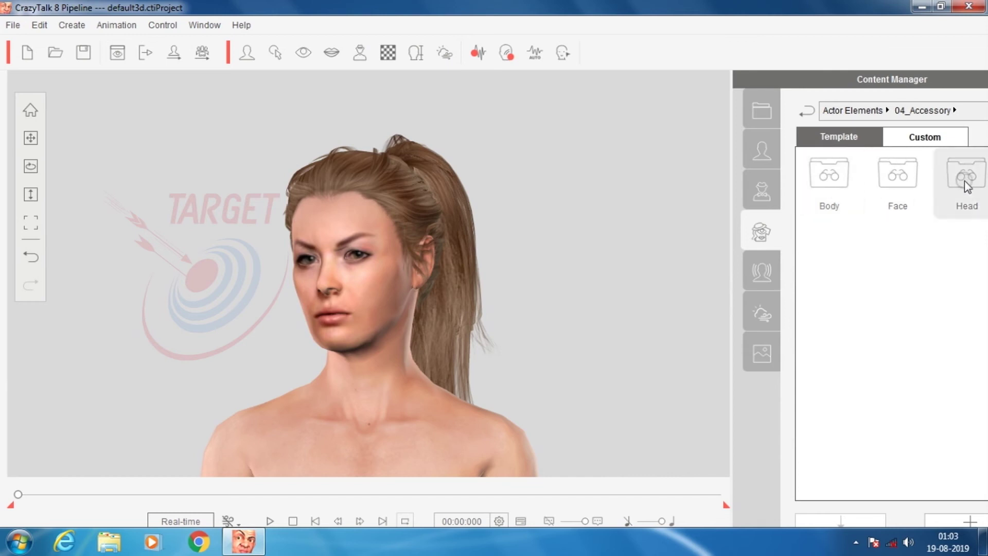
double_click(838, 181)
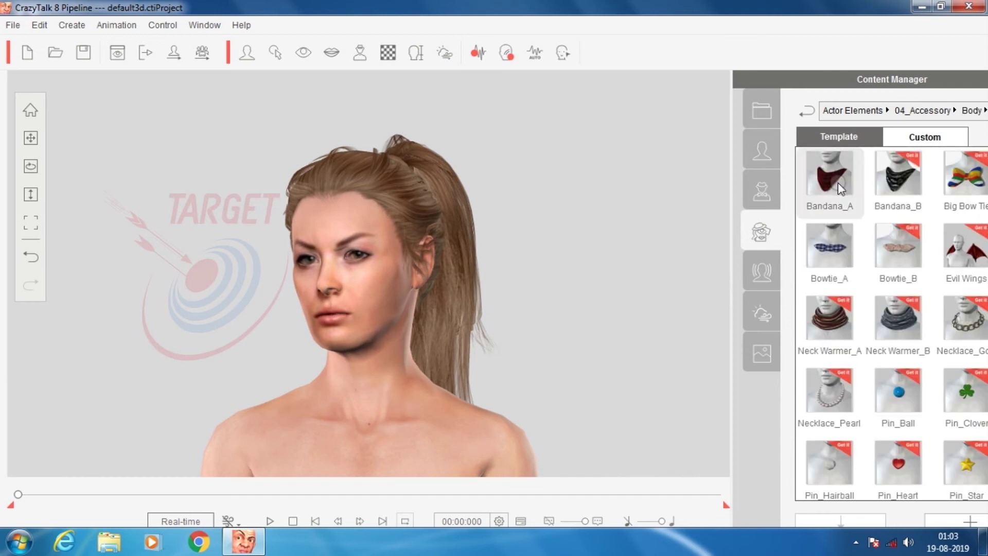
scroll(947, 326, down, 2)
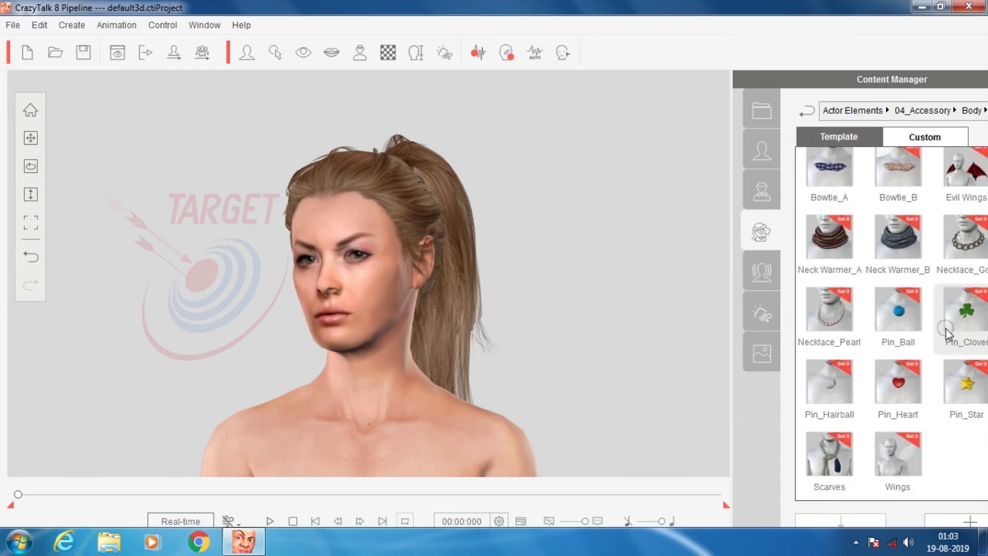
scroll(943, 330, up, 2)
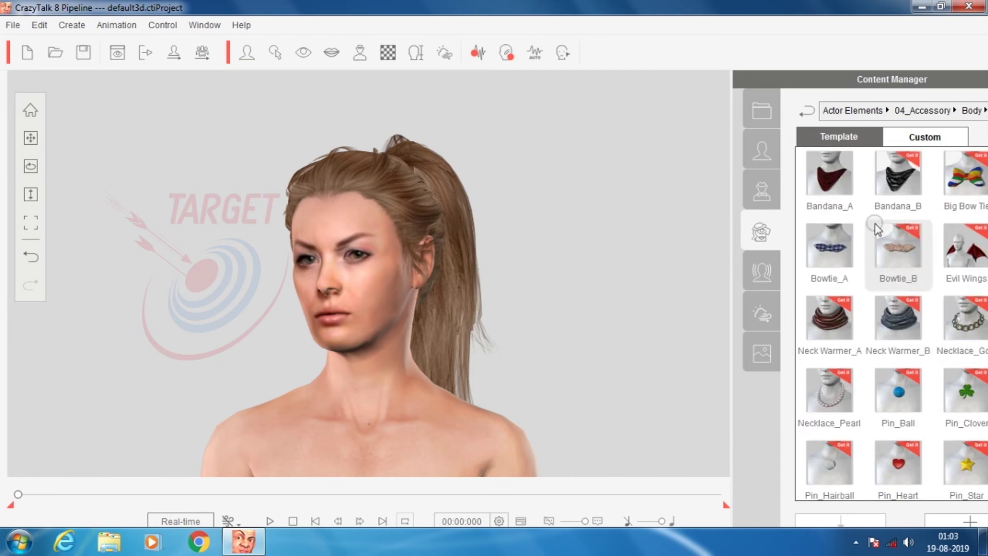
drag(906, 81, 778, 74)
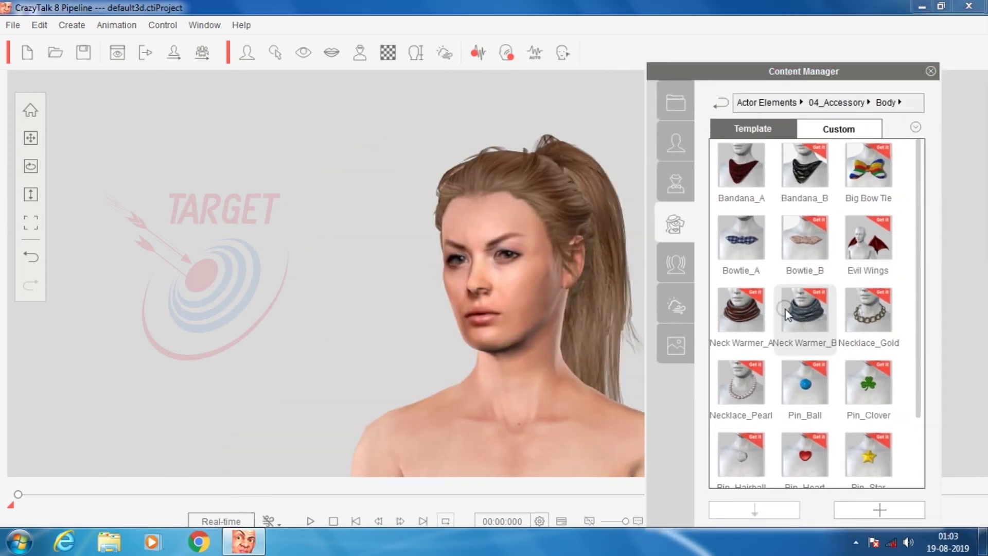
scroll(786, 310, down, 2)
scroll(785, 310, up, 2)
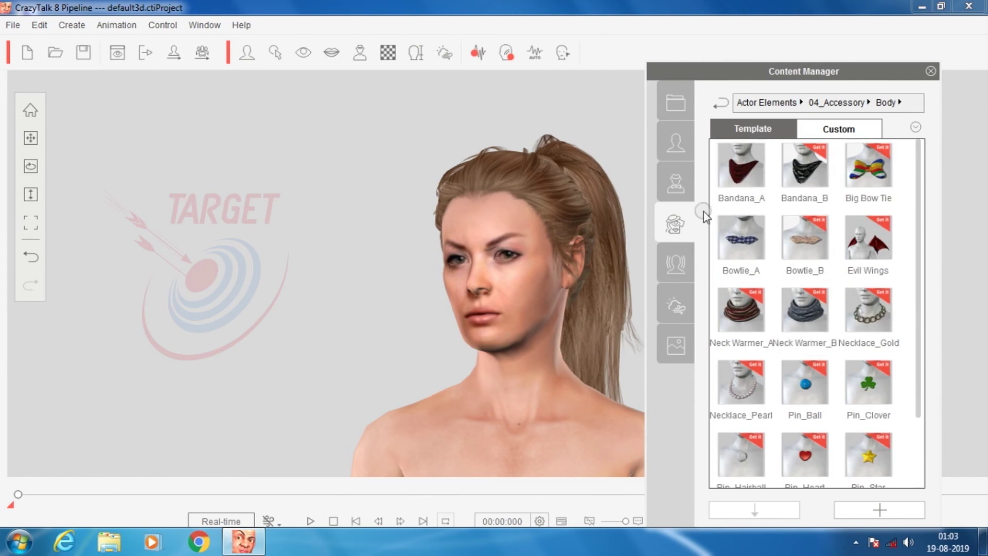
Step: Add the left big round earring from the Face accessories library to the actor
click(723, 103)
double_click(804, 166)
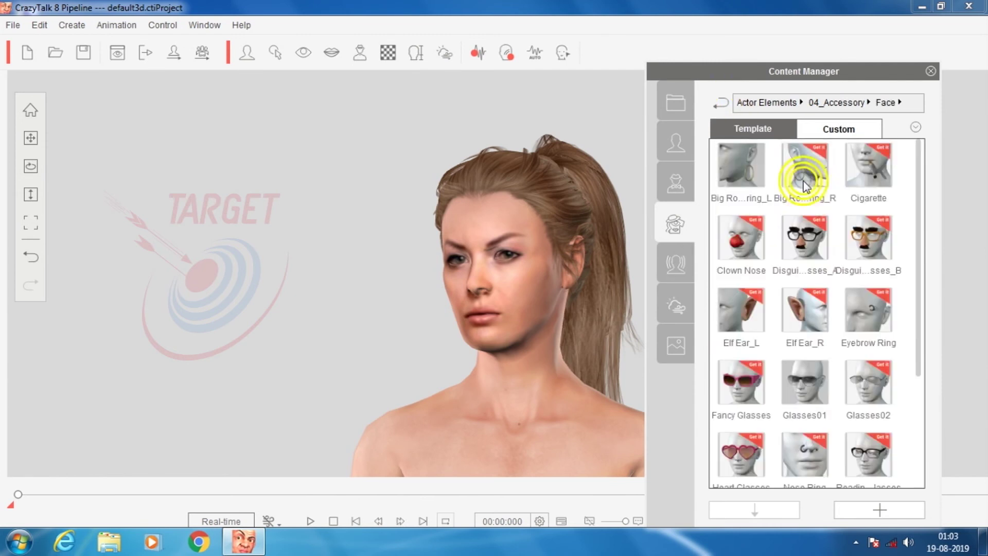
click(747, 166)
double_click(746, 166)
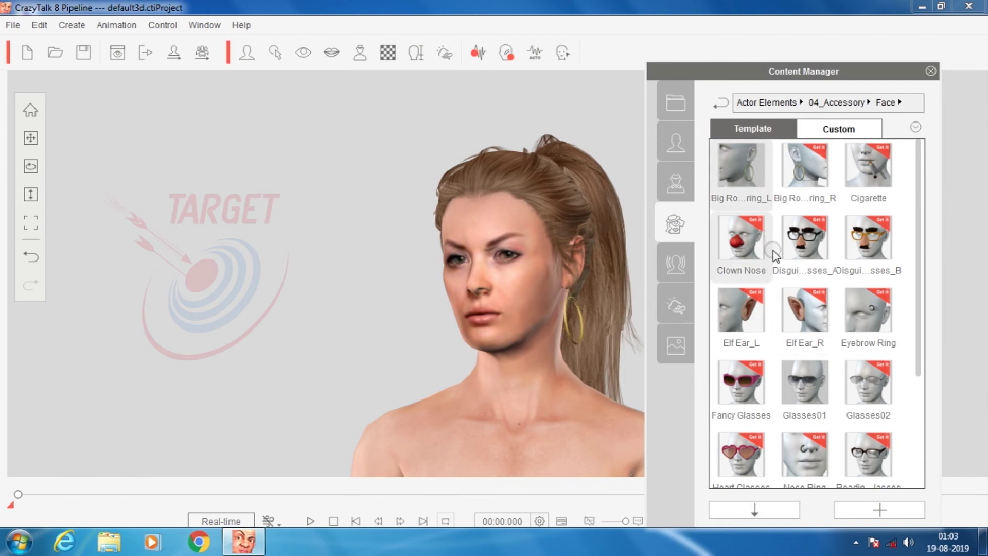
Step: Browse the remaining Face accessories and look through the Animation and Actor Styles libraries
scroll(806, 400, down, 3)
scroll(806, 399, up, 3)
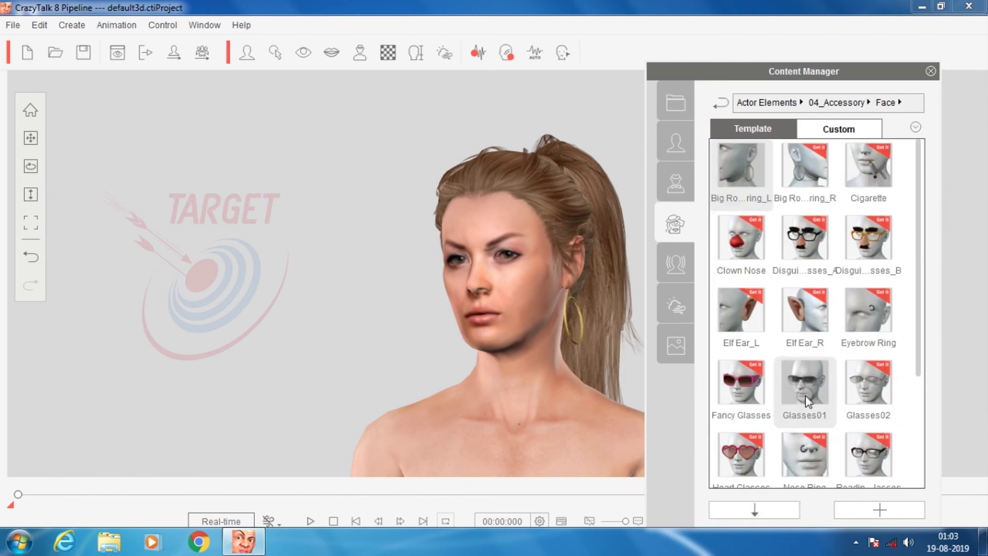
click(721, 105)
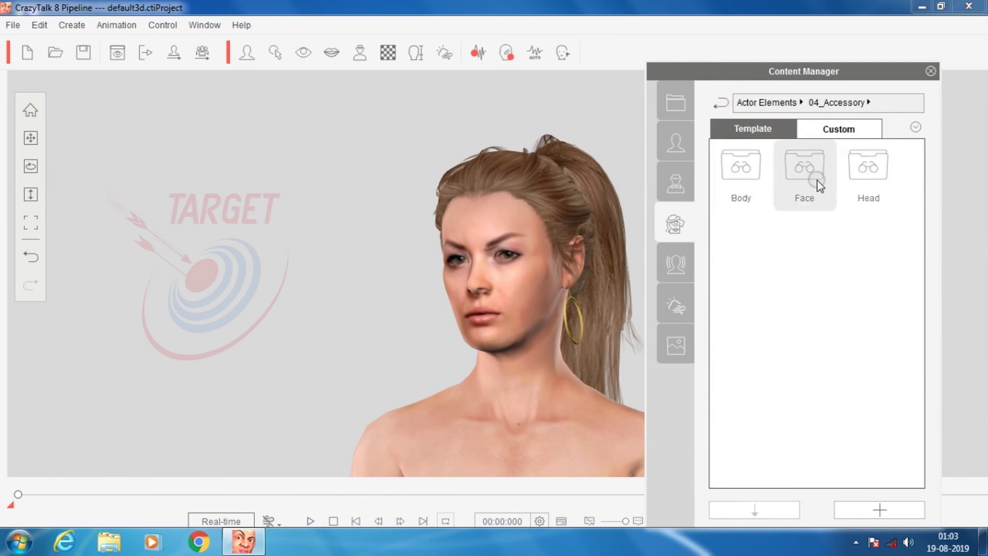
double_click(804, 172)
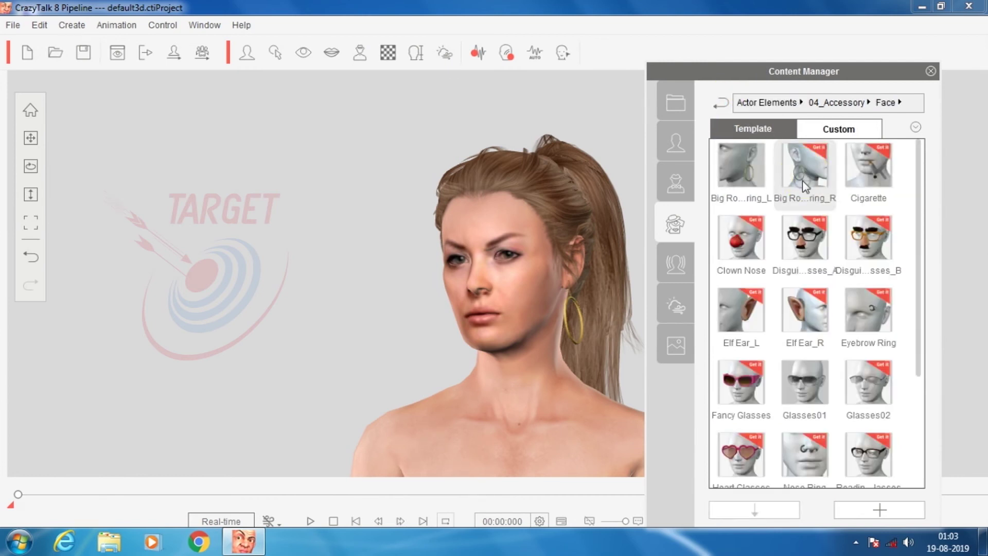
click(720, 108)
click(684, 258)
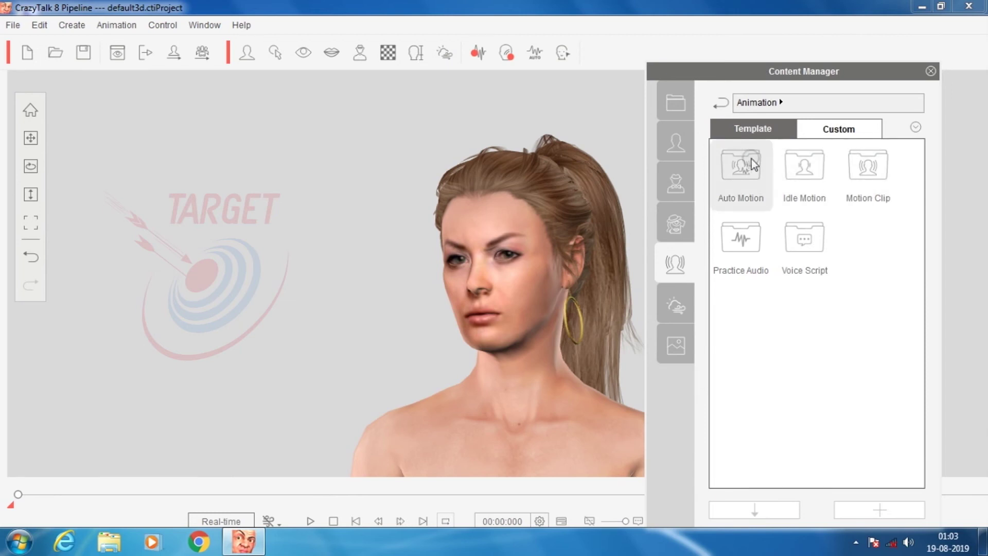
click(675, 180)
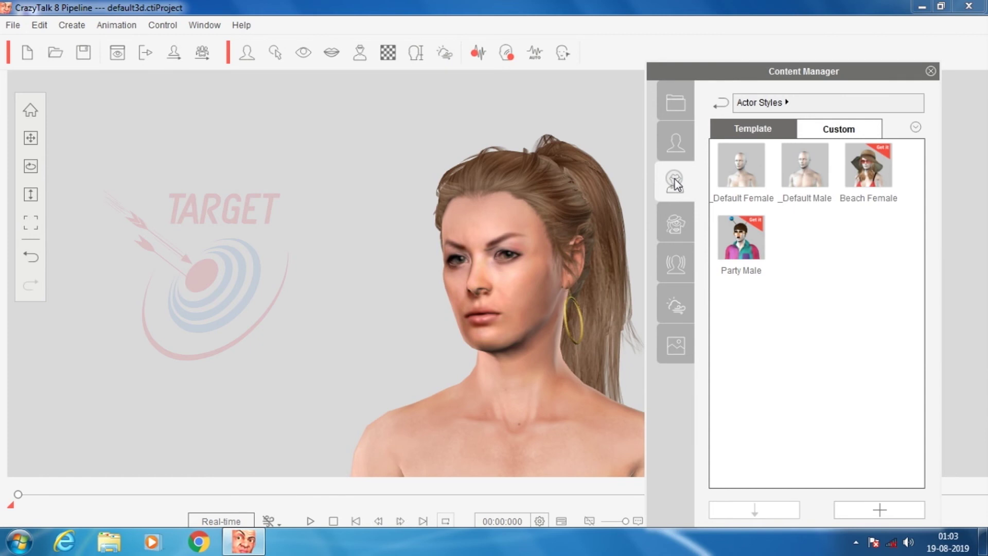
click(674, 228)
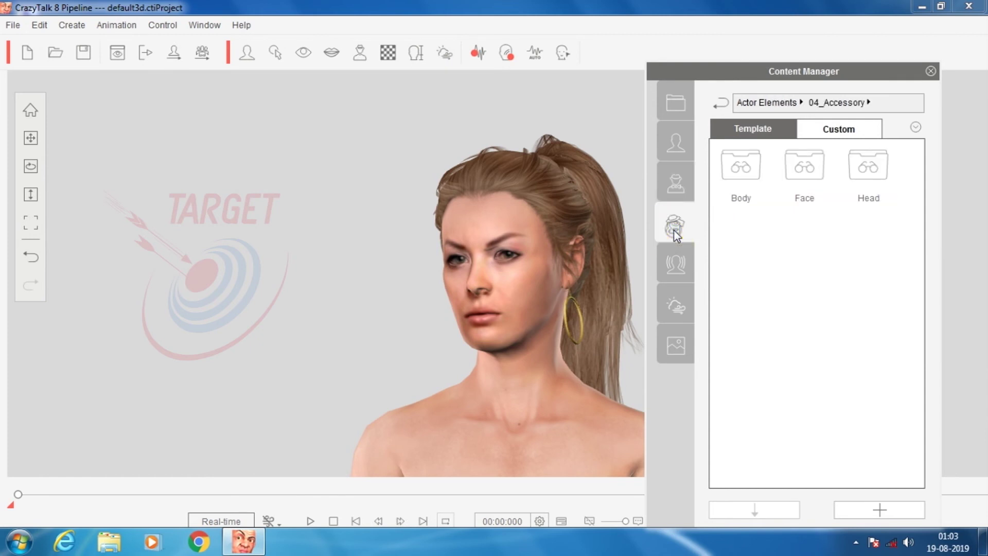
double_click(813, 179)
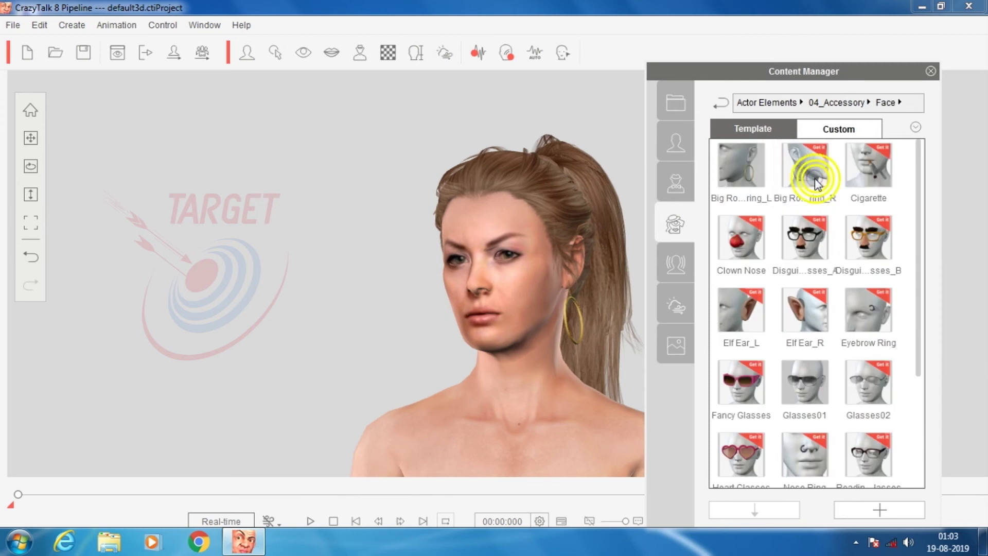
Step: Compare the Atmosphere and Background libraries and apply the Beach background to the scene
click(684, 302)
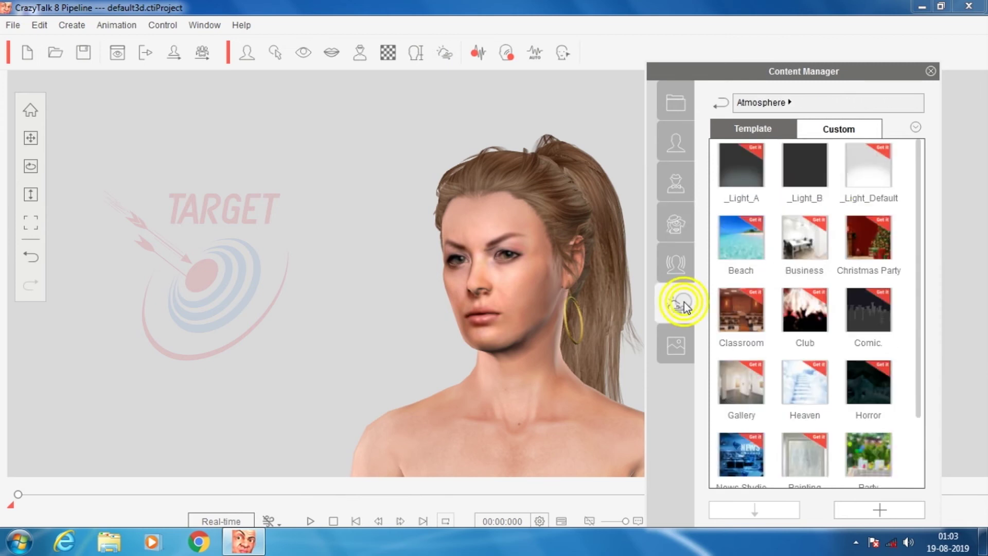
click(678, 344)
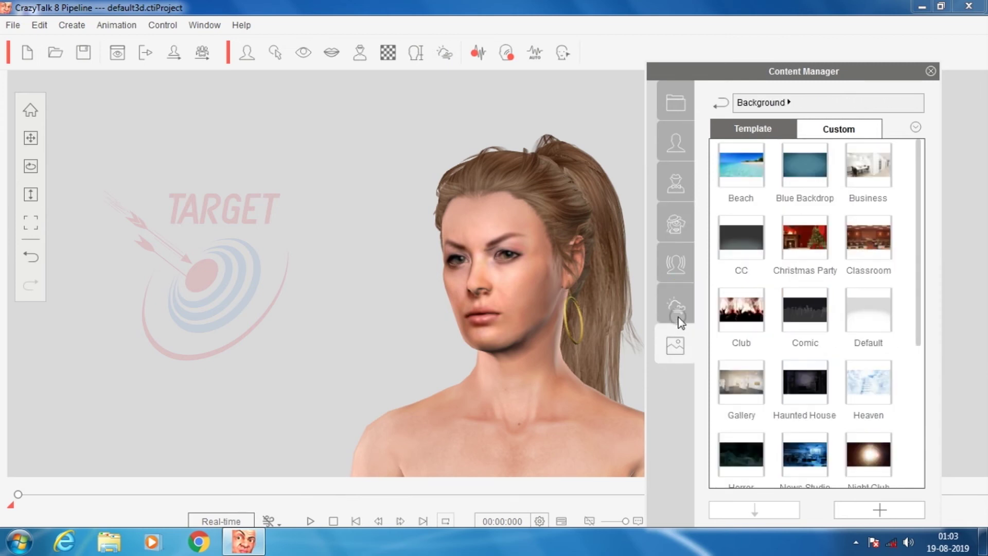
click(679, 317)
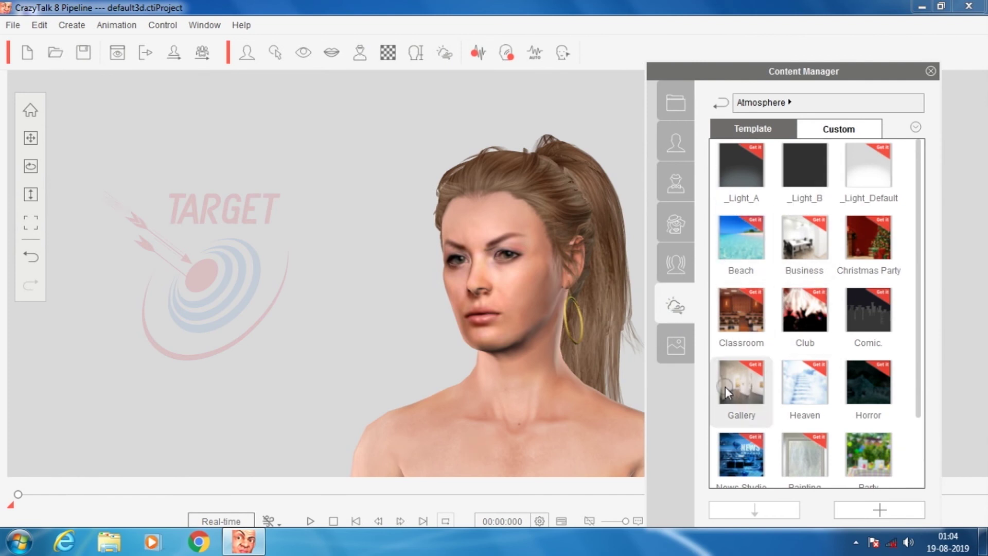
click(676, 347)
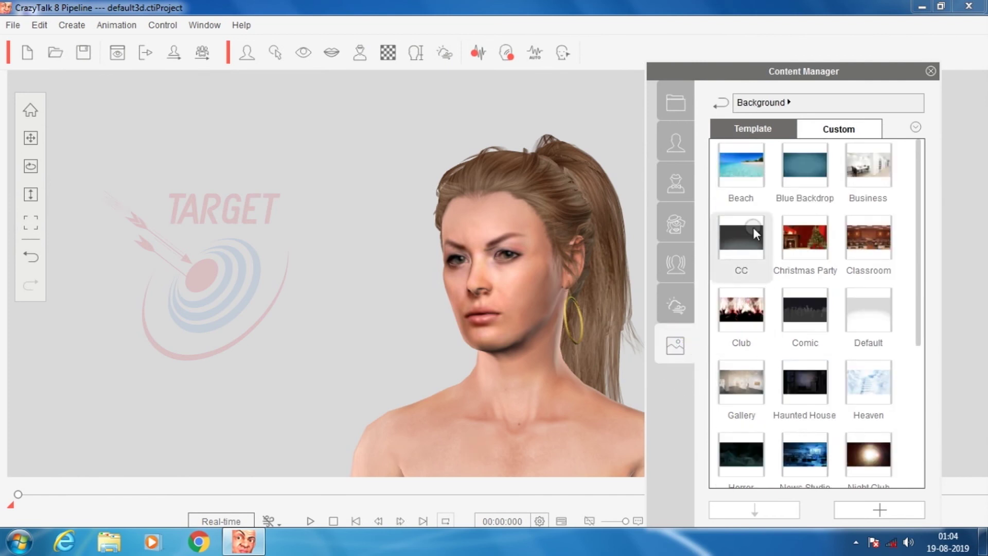
double_click(748, 174)
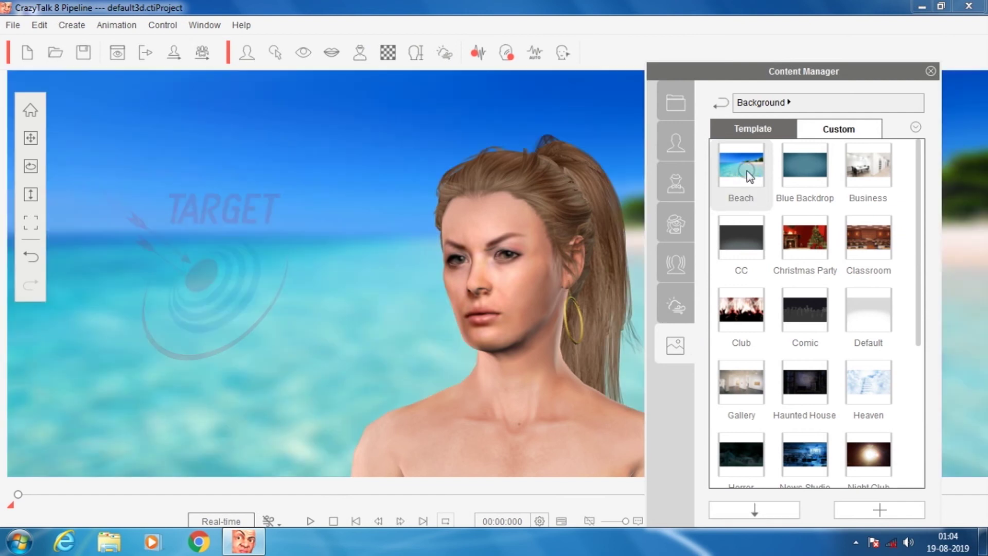
Step: Dress the actor in the female plaid shirt from the actor elements' 05_Body library
click(676, 184)
click(674, 223)
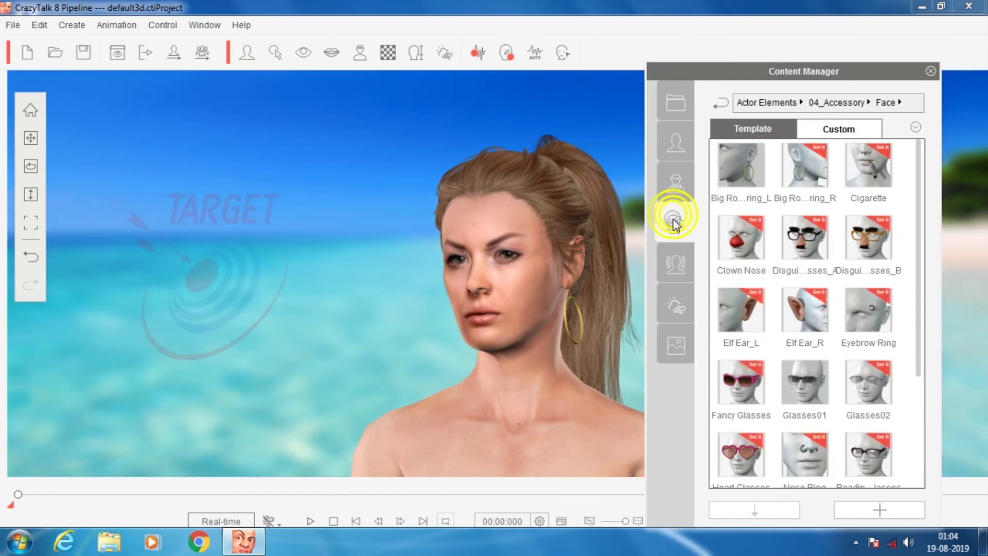
click(674, 253)
click(683, 288)
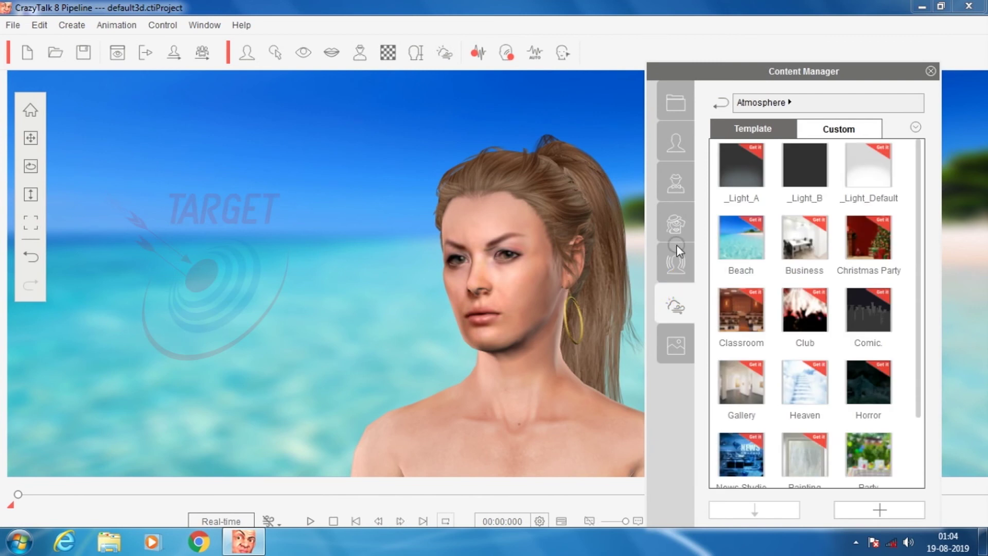
click(676, 225)
click(721, 104)
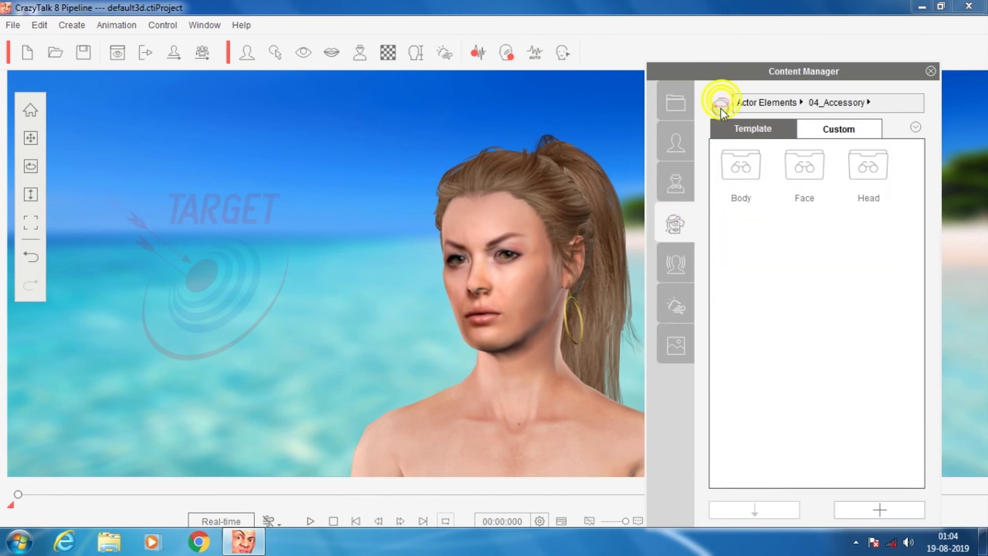
click(722, 103)
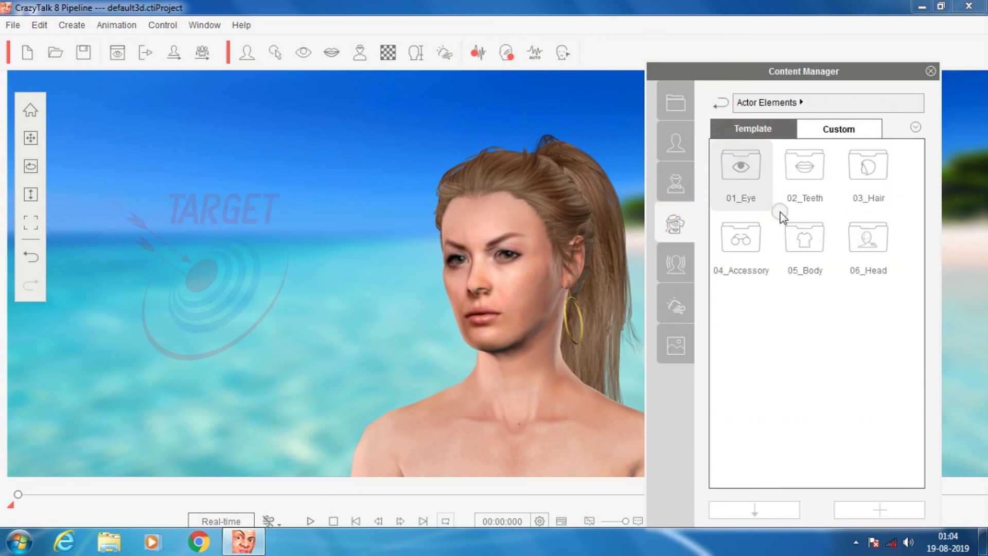
double_click(808, 231)
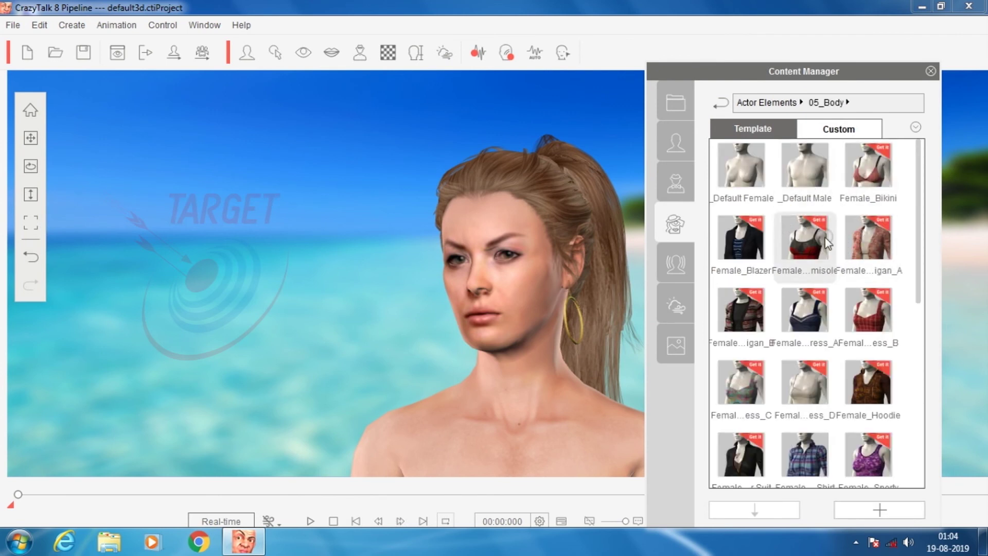
scroll(815, 405, down, 5)
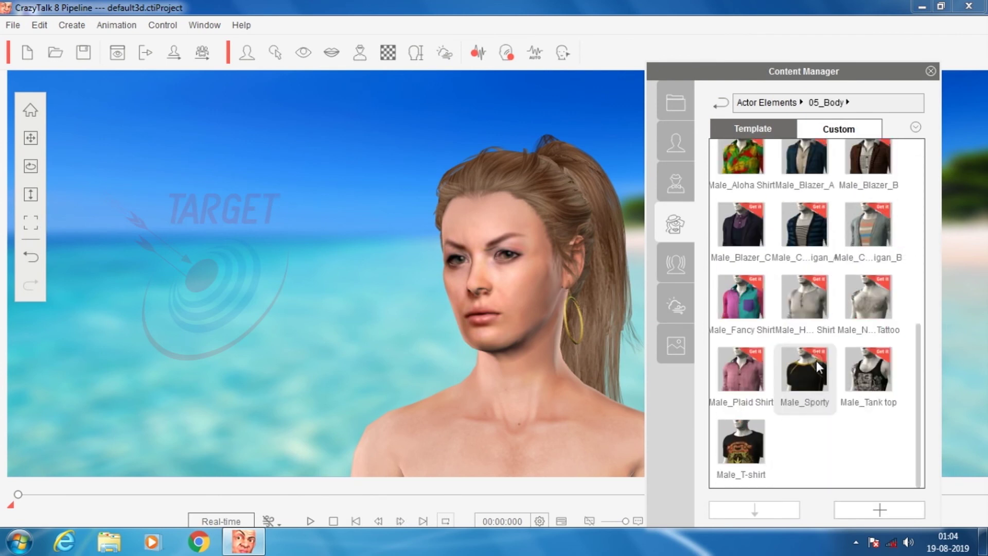
scroll(813, 264, up, 3)
click(814, 332)
double_click(813, 332)
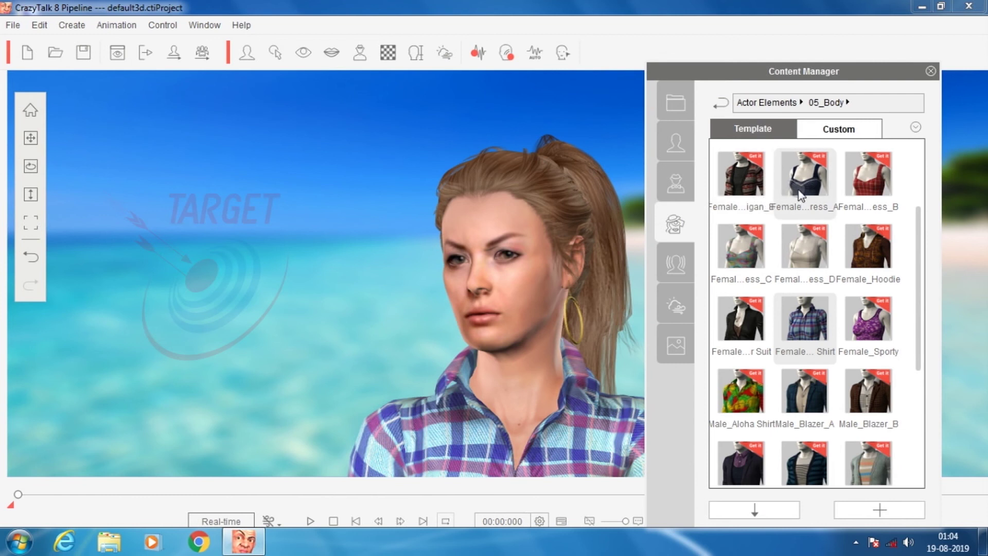
Step: Look through the Atmosphere and Background libraries for other scene options and close the Content Manager
double_click(734, 283)
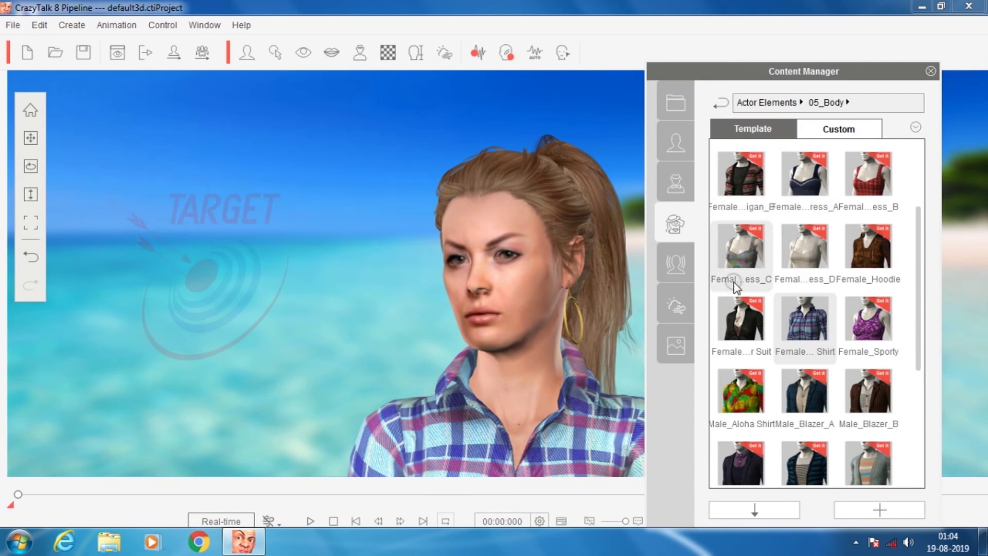
click(684, 307)
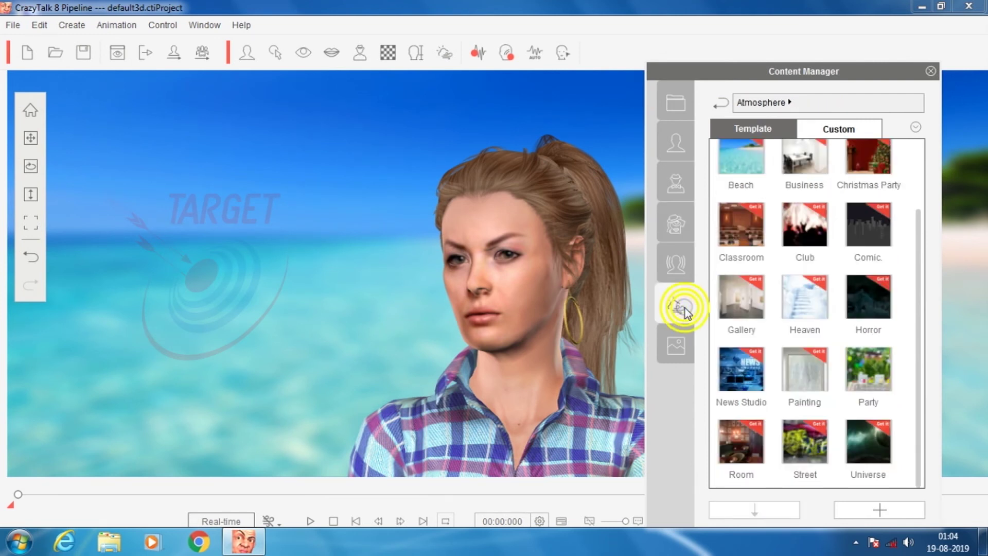
click(679, 348)
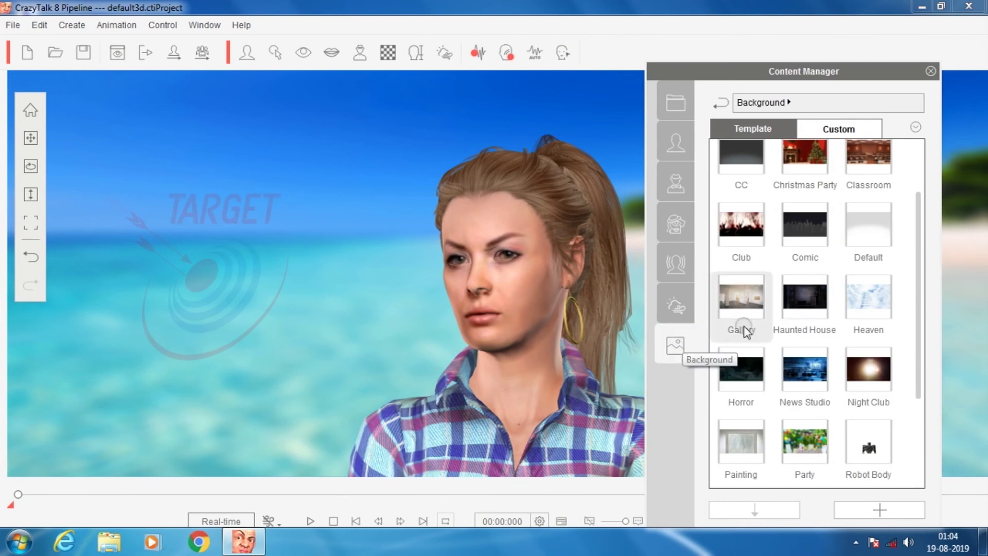
scroll(807, 260, up, 2)
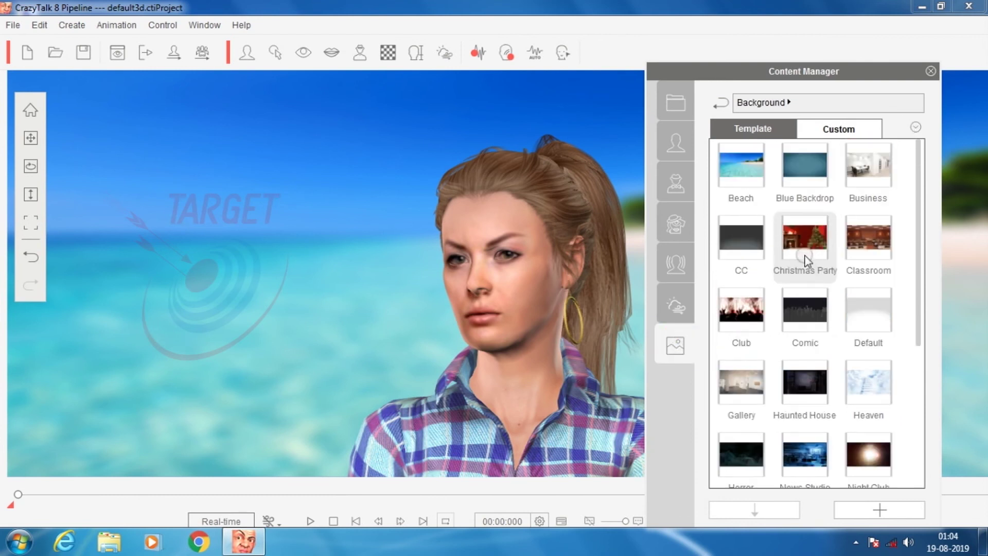
click(931, 72)
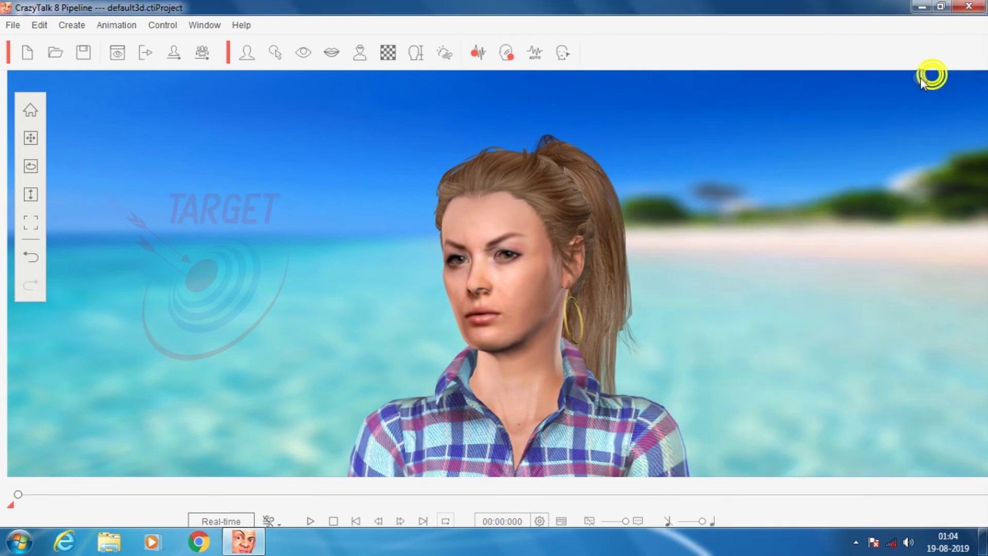
Step: Preview the styled actor's animation, pause it, and view a still preview image of the current frame
click(308, 520)
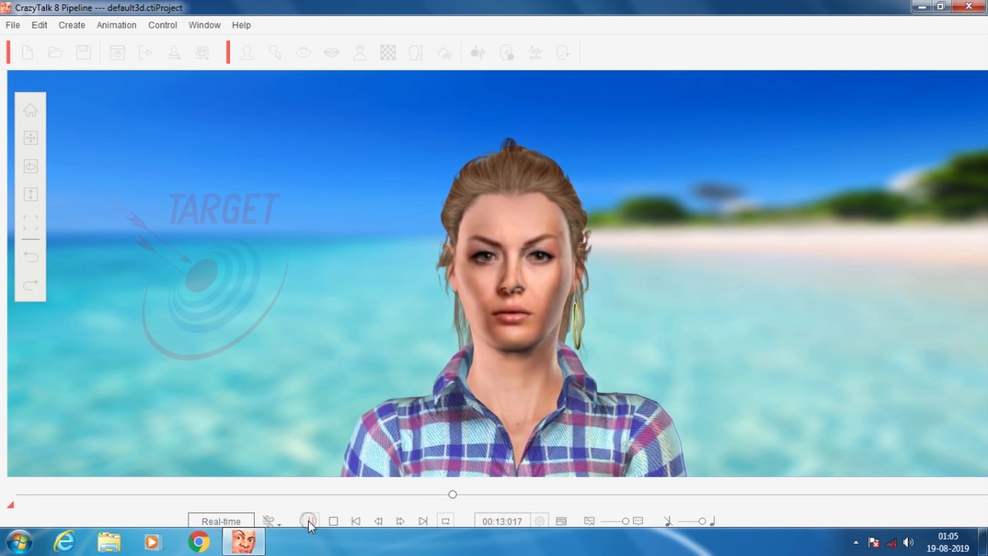
click(309, 521)
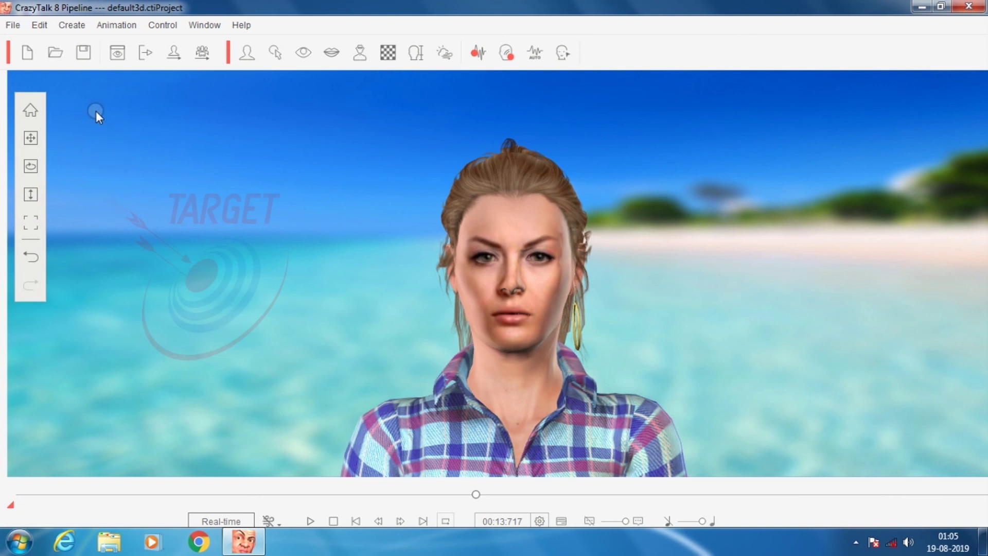
click(114, 60)
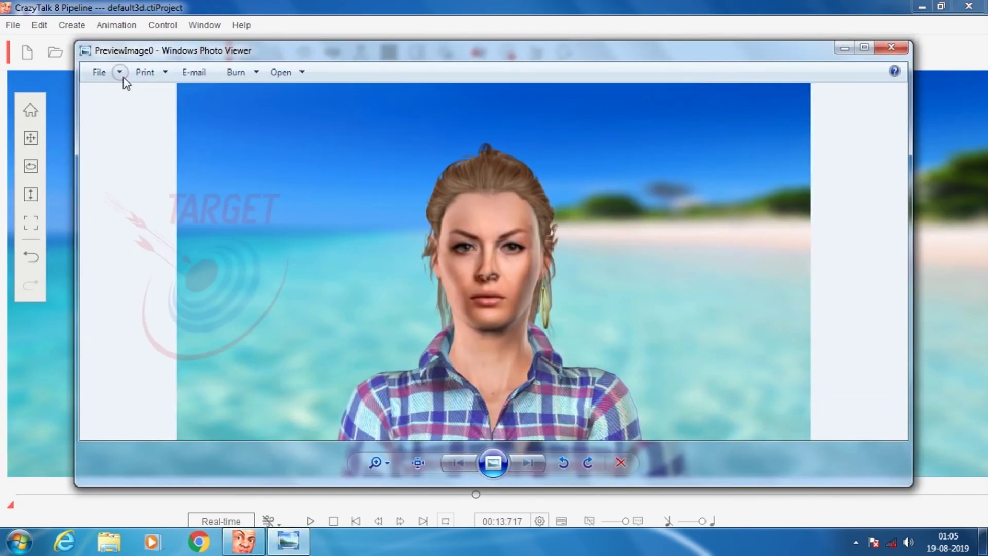
key(alt+F4)
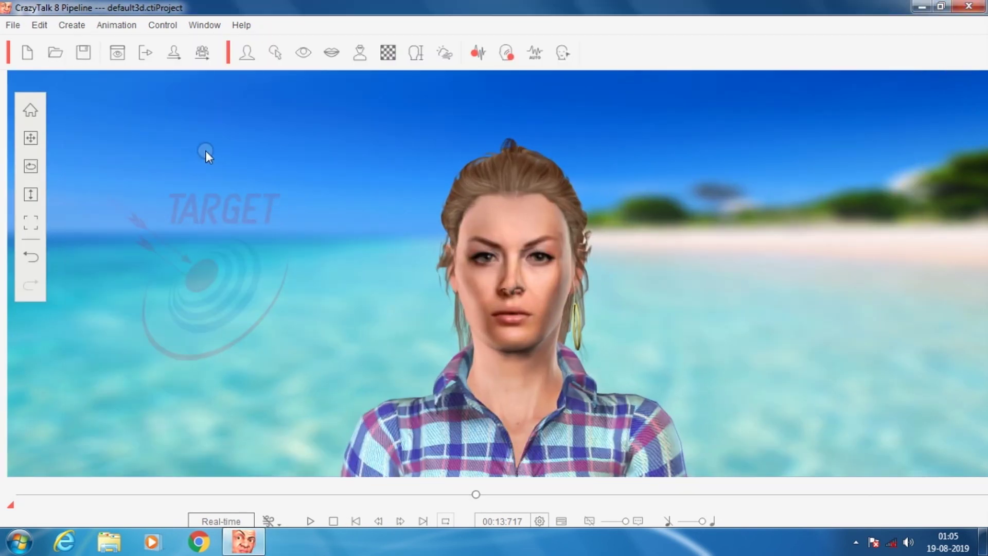
Step: Open the Export Video/Image settings and compare the formats offered for video and for image output
click(18, 29)
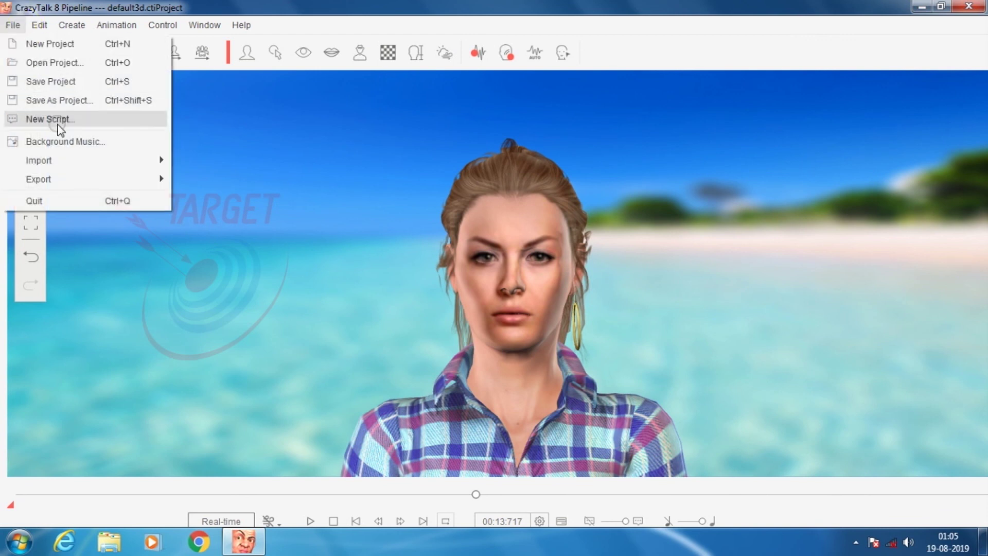
mouse_move(36, 27)
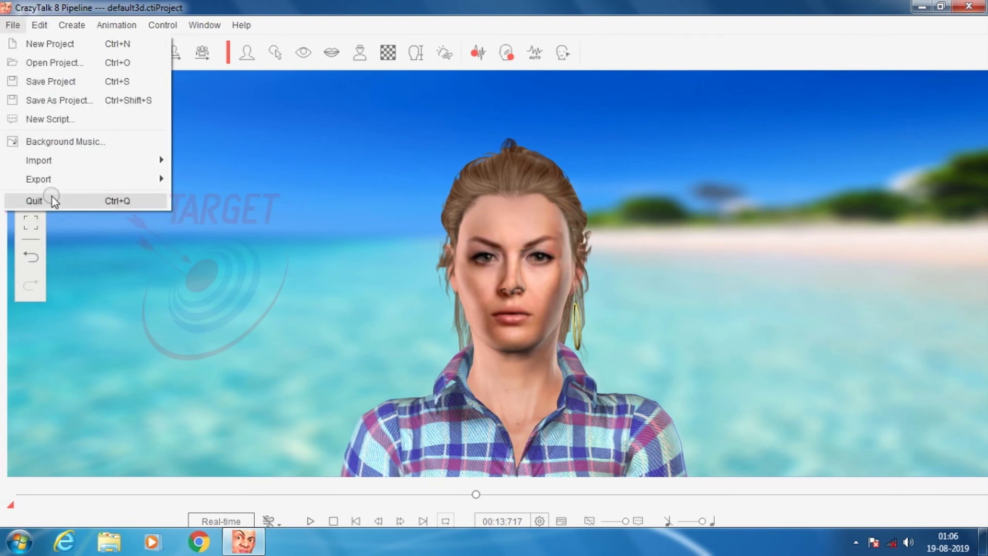
mouse_move(52, 180)
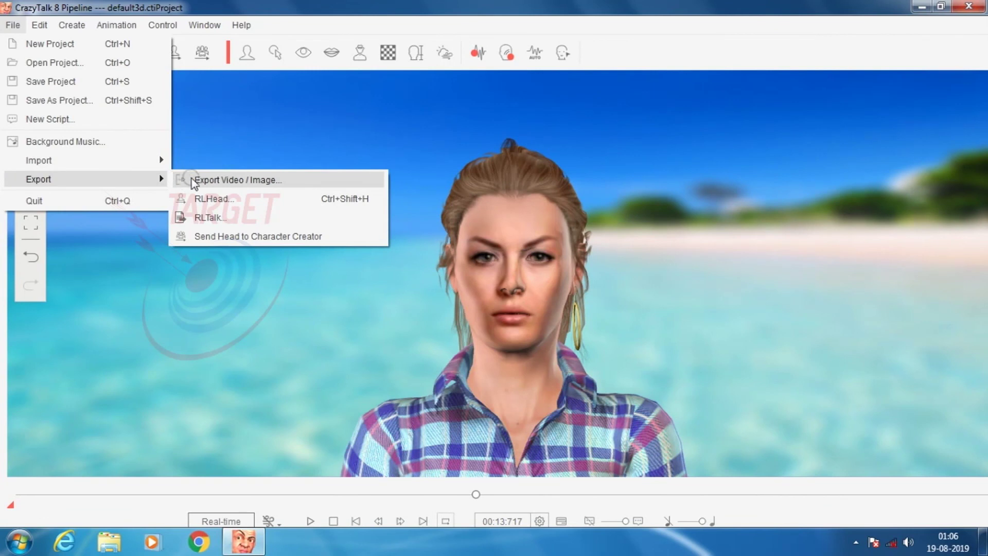
click(199, 180)
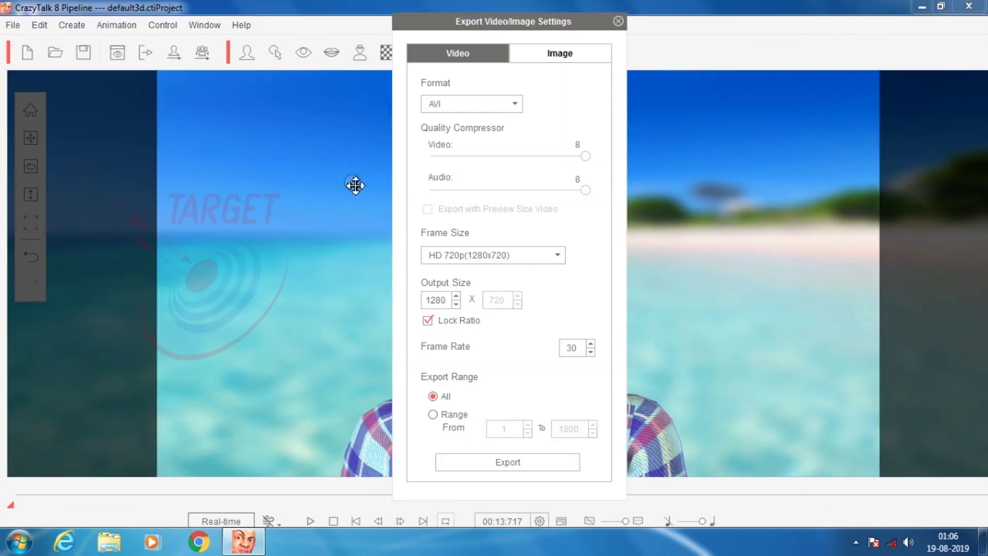
click(474, 103)
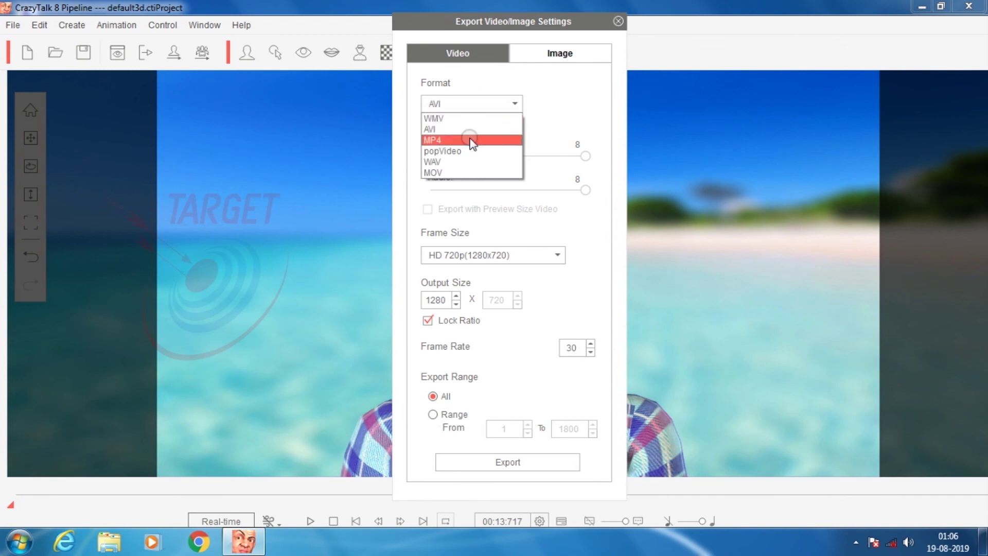
click(547, 51)
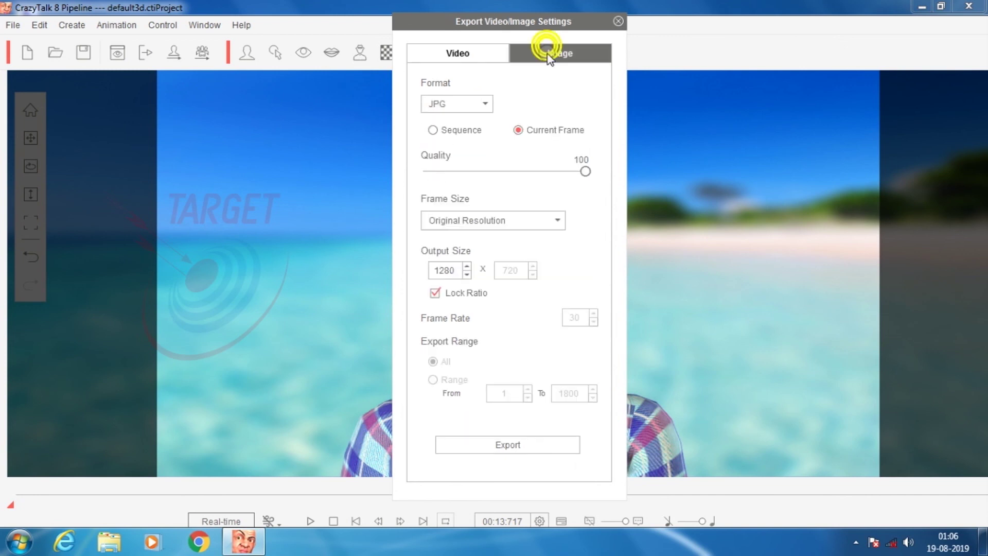
click(458, 106)
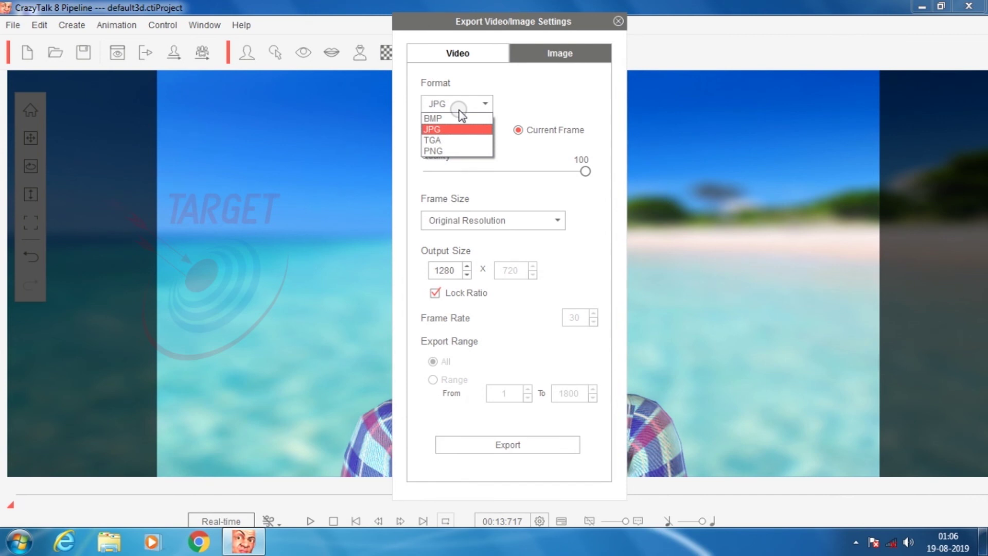
click(456, 53)
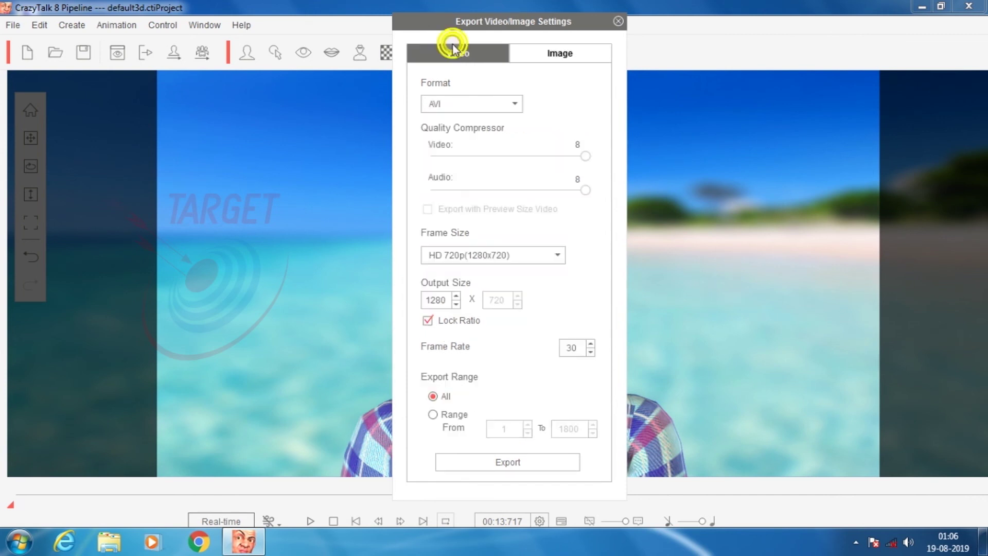
Step: Start exporting the full animation as an MP4 video to the Desktop with the file name 3d
click(451, 103)
click(449, 144)
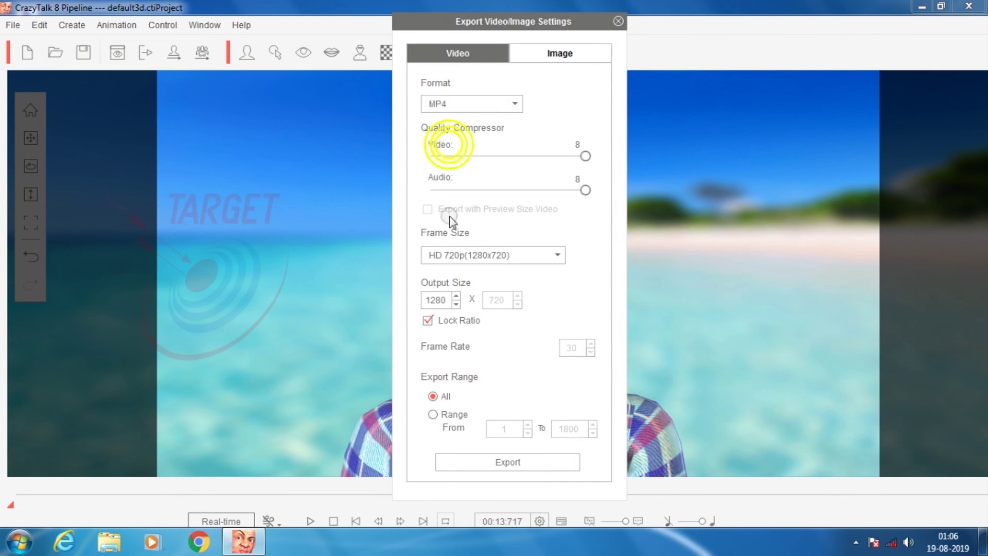
click(506, 459)
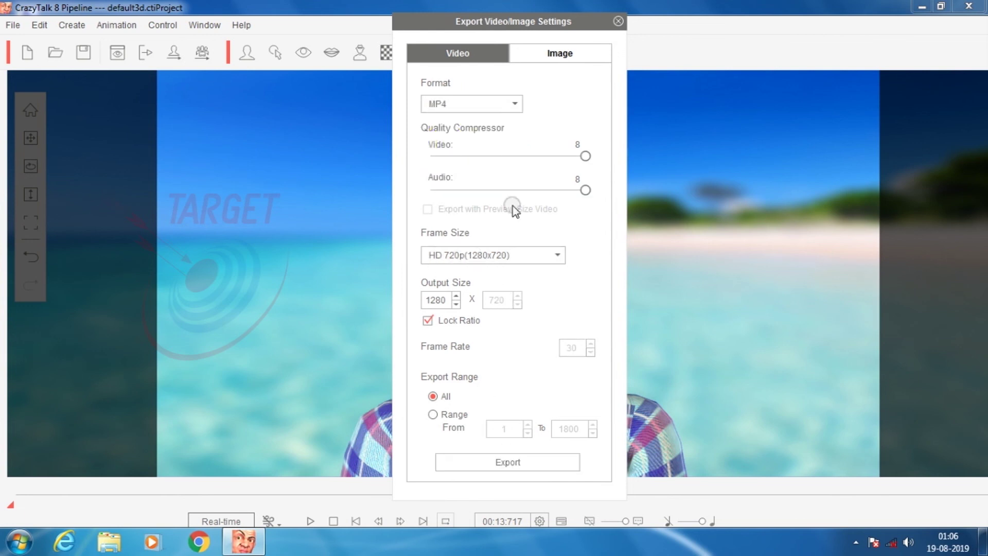
click(507, 462)
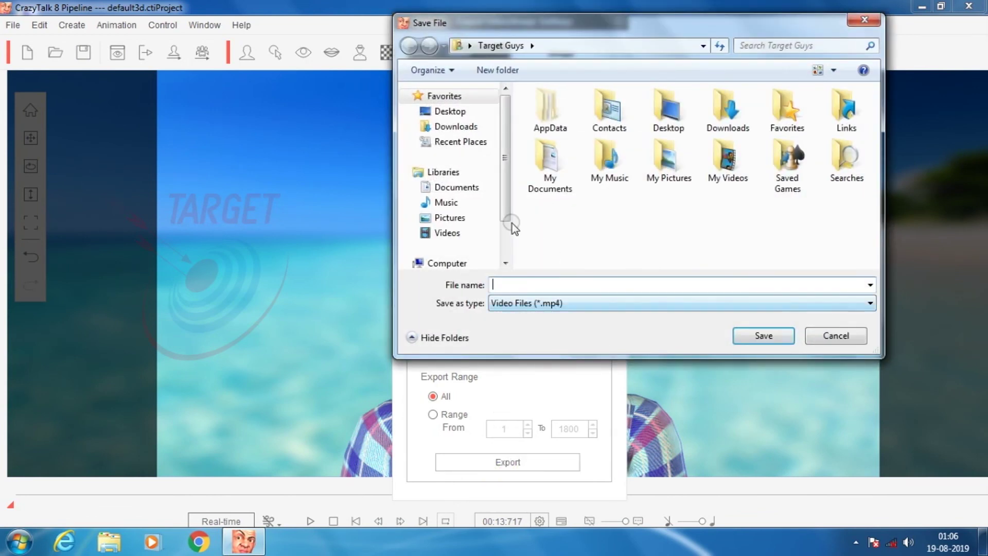
double_click(675, 109)
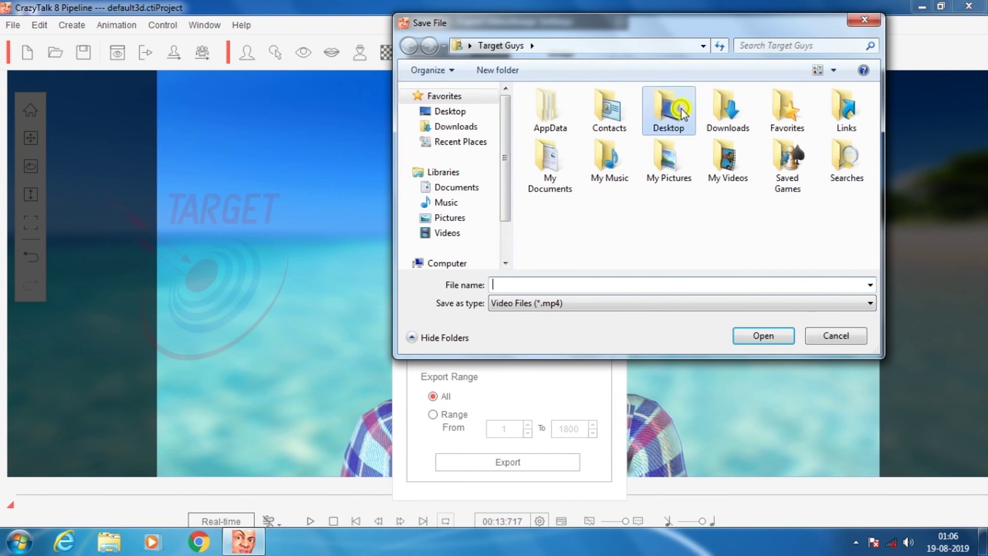
click(588, 280)
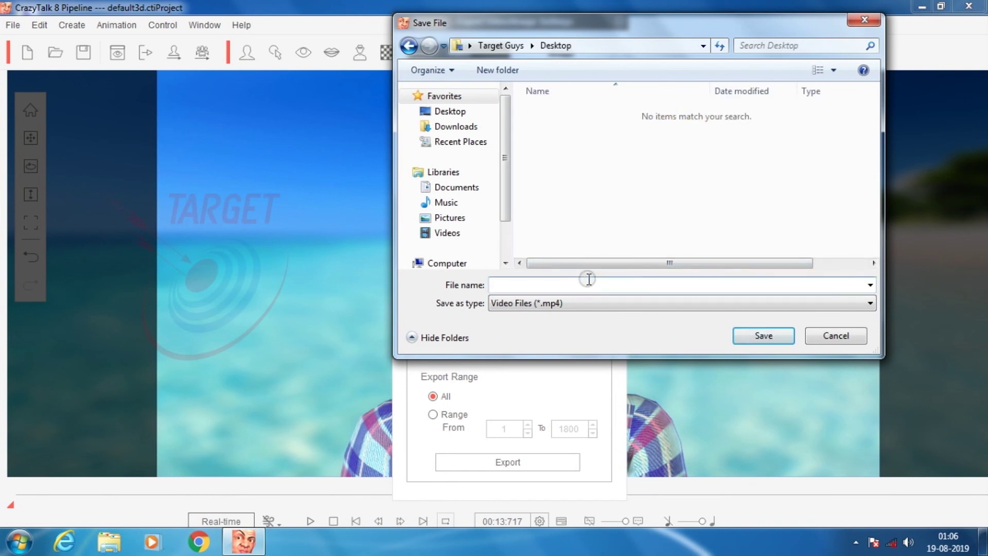
text(3d)
click(763, 336)
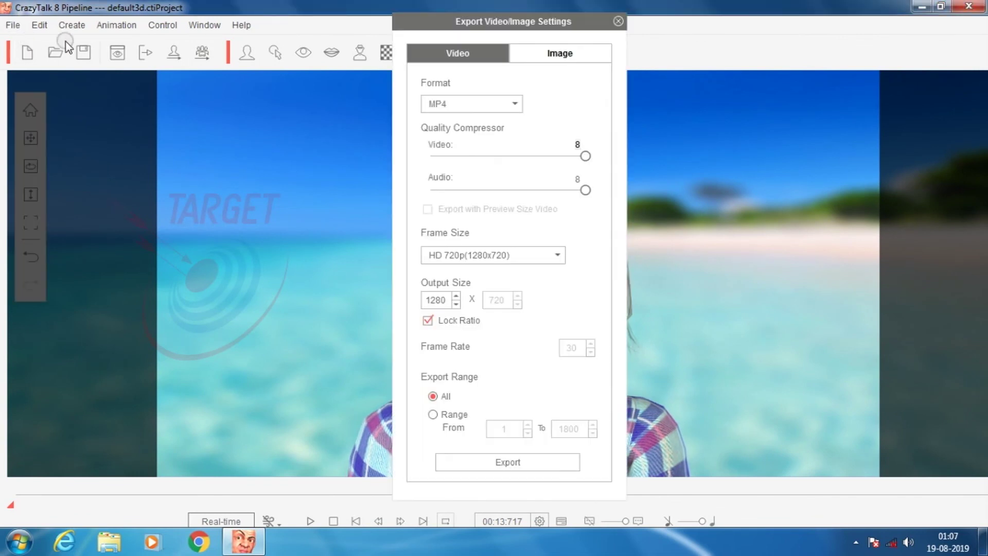
Step: Export the current frame as a JPG image named 3d to the Desktop and close the export settings
click(545, 54)
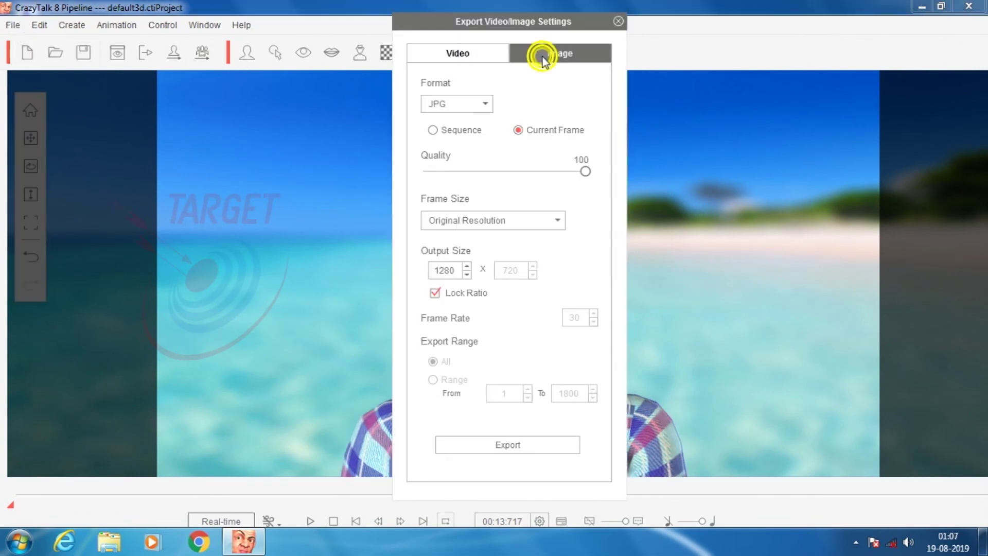
click(470, 104)
click(470, 104)
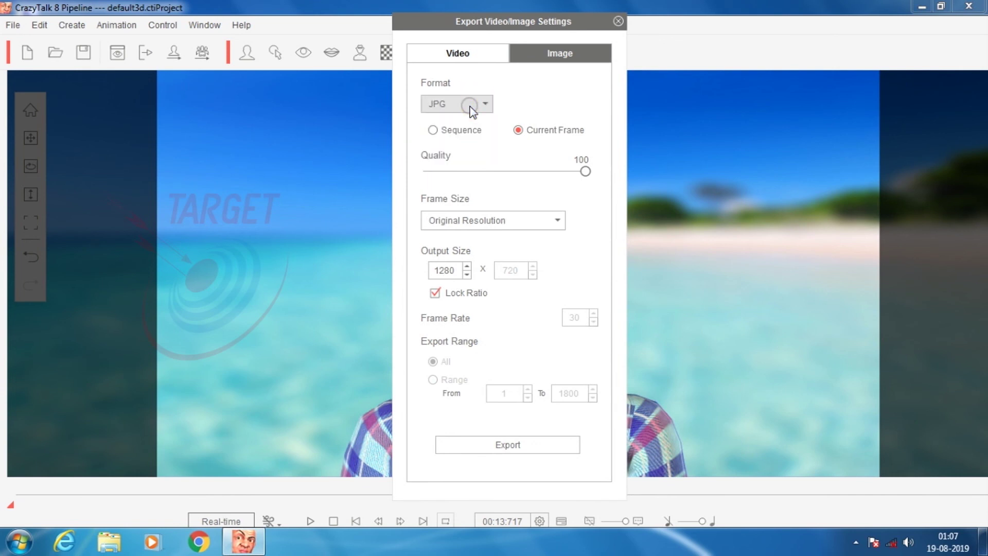
click(503, 444)
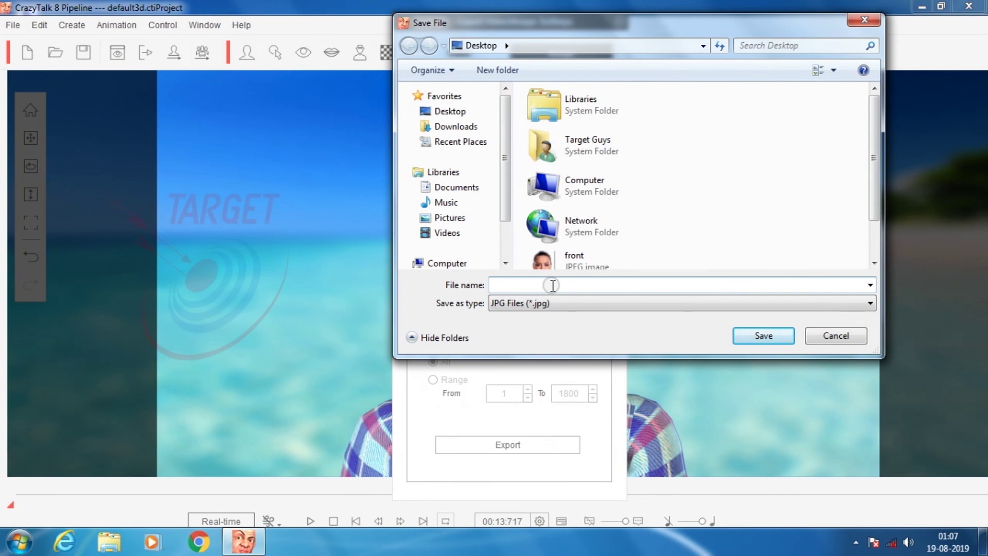
text(3d)
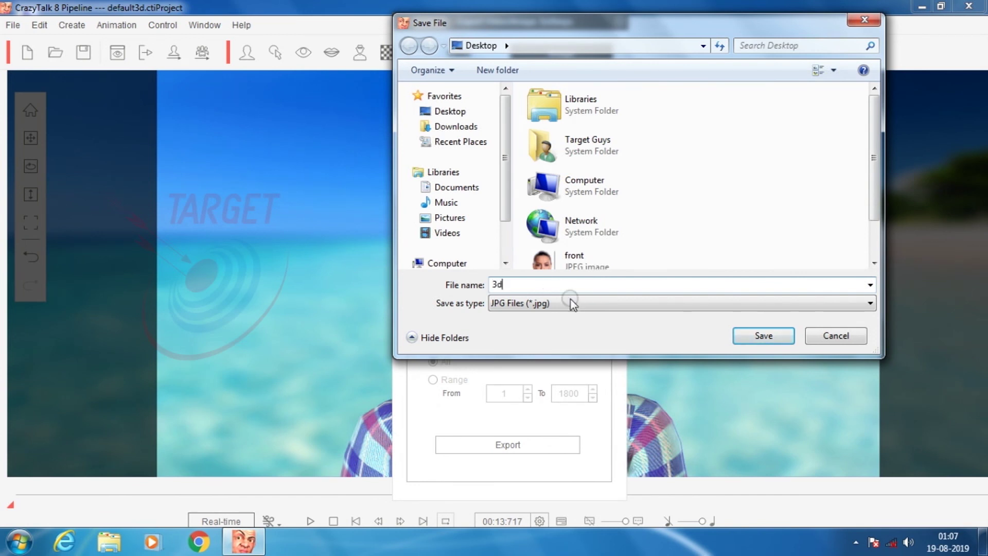
click(755, 336)
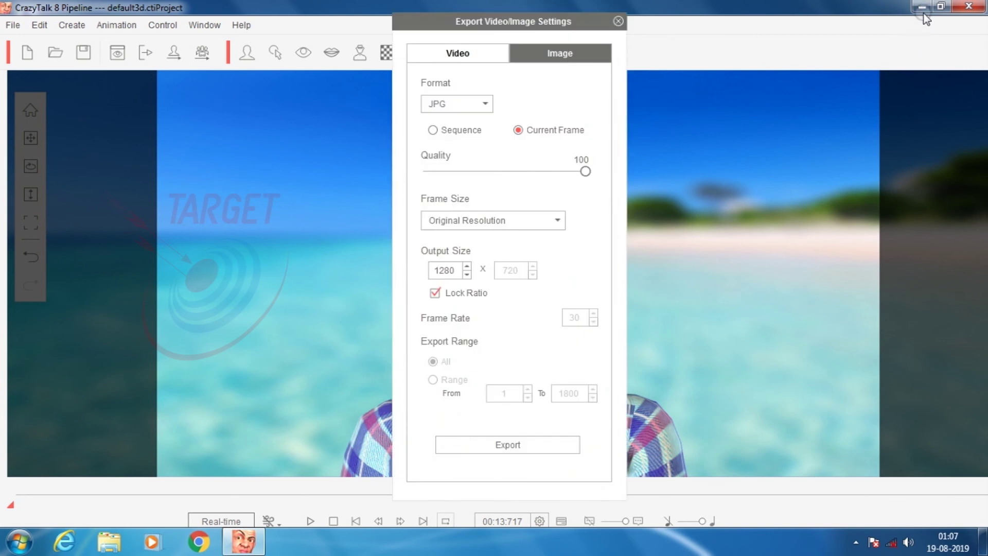
click(619, 22)
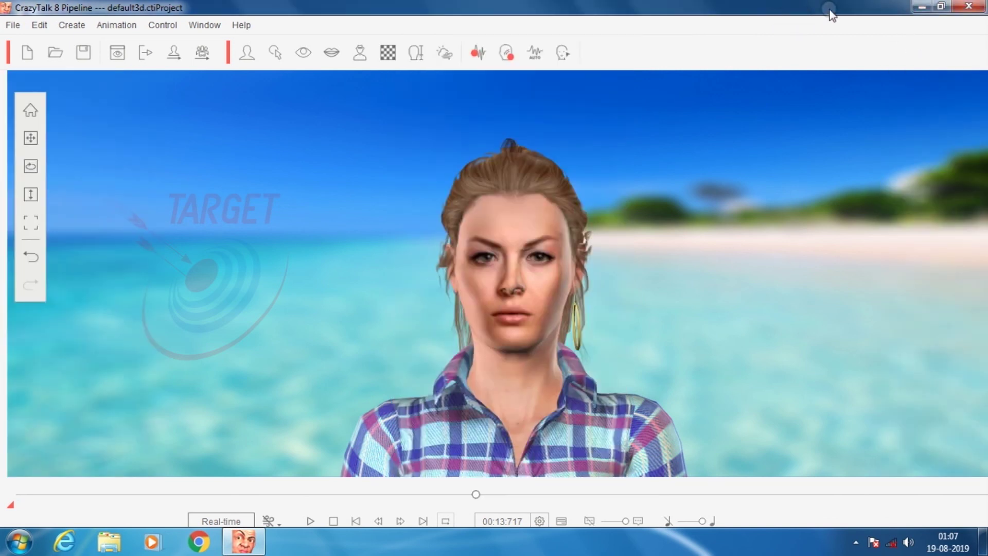
Step: Switch to the Windows desktop, open the exported 3d image in Windows Photo Viewer, inspect the actor's face up close, and close the viewer
click(922, 6)
double_click(38, 420)
scroll(527, 326, up, 2)
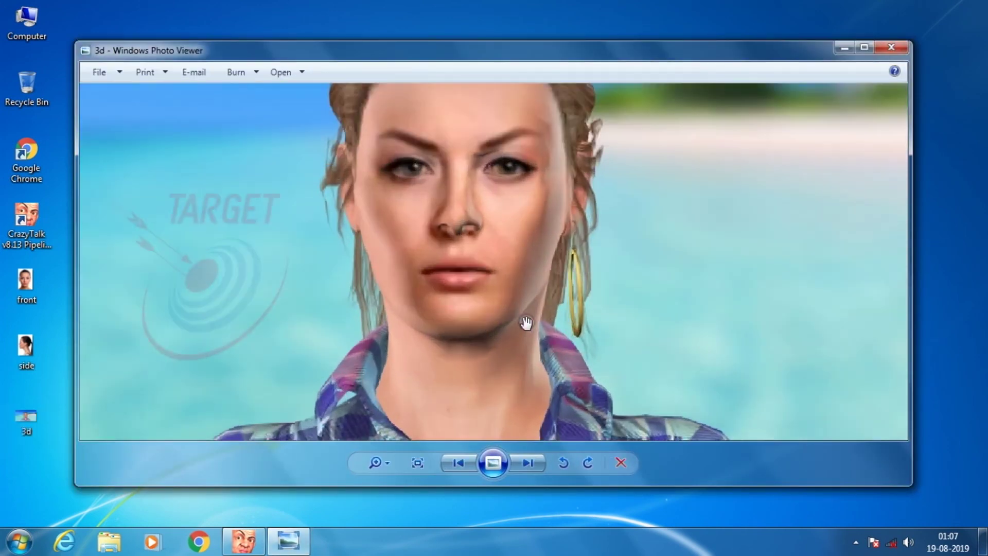
scroll(526, 324, down, 3)
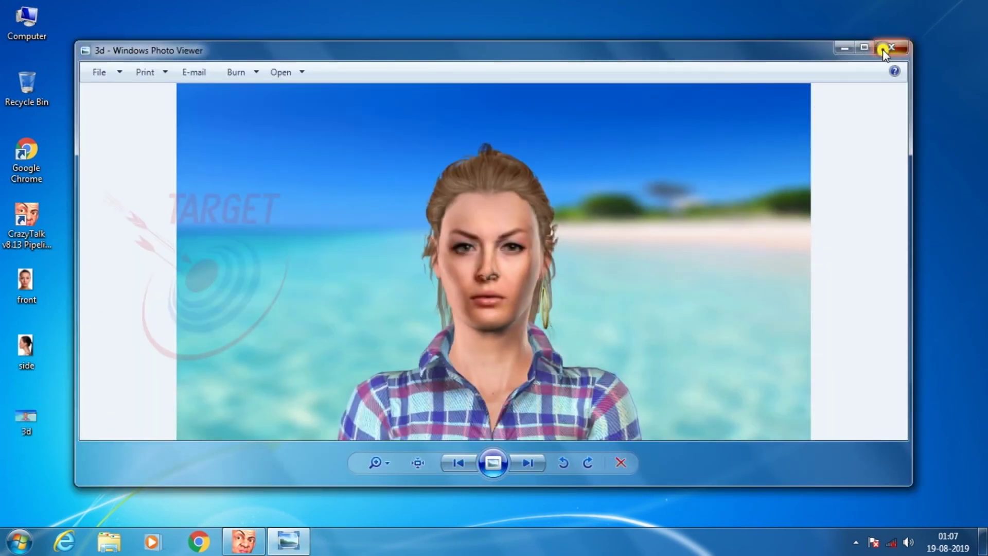
click(891, 47)
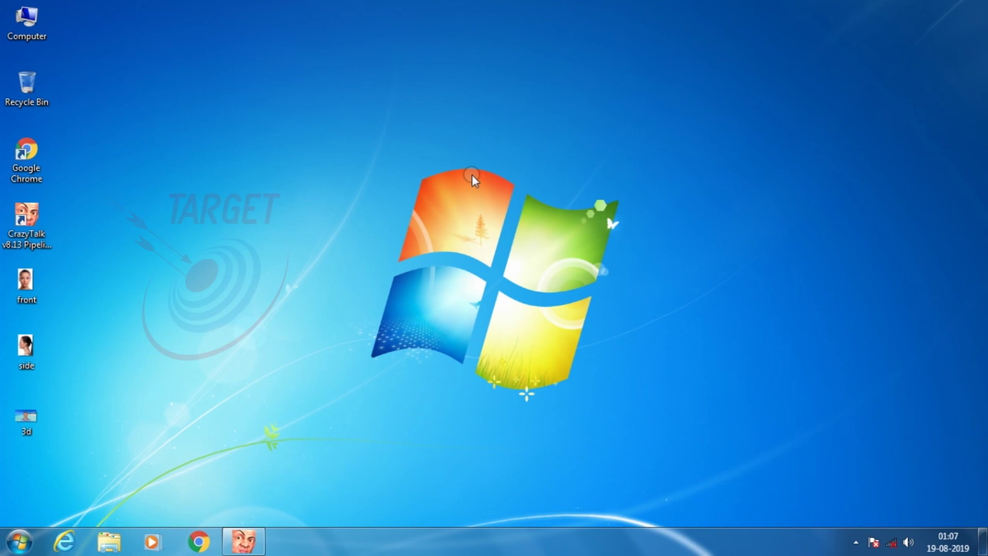